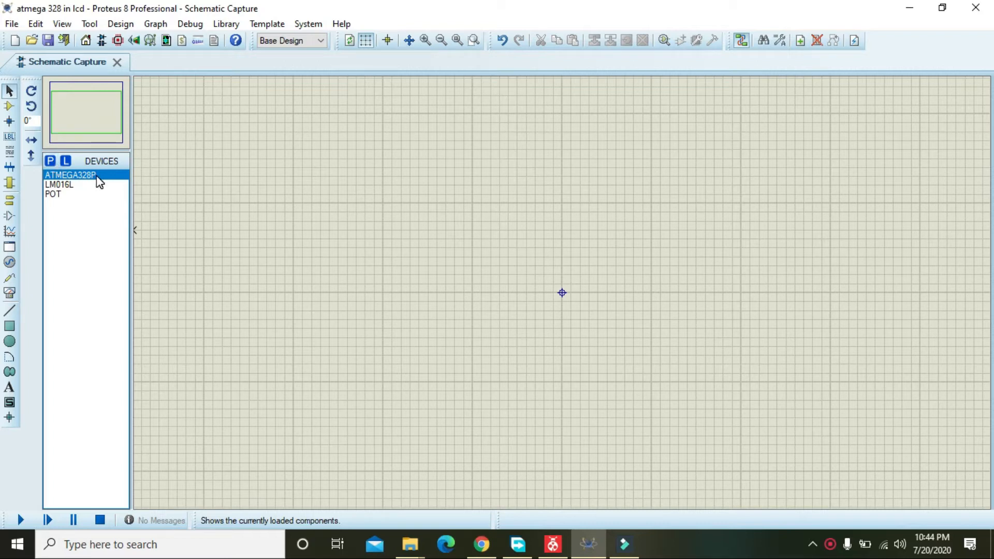
# Search the device library for "atmega328" and pick the ATMEGA328P microcontroller.
pyautogui.moveTo(100, 182)
pyautogui.click(9, 106)
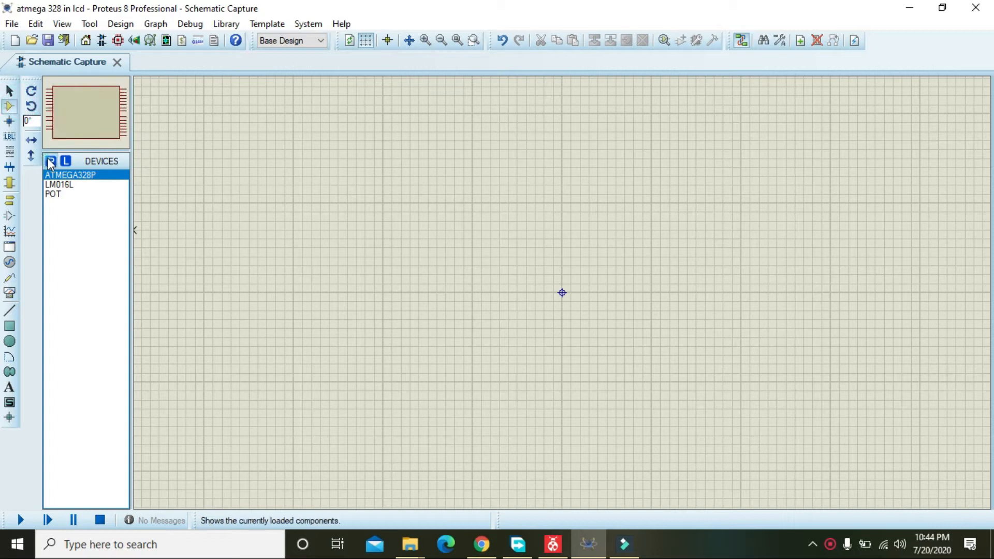
pyautogui.click(50, 162)
pyautogui.write('atmega328')
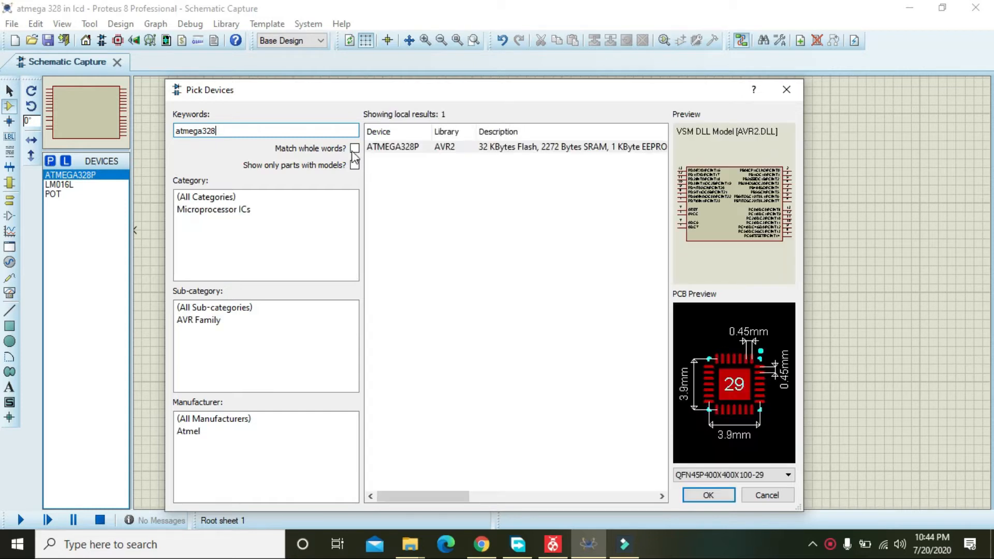
pyautogui.click(397, 147)
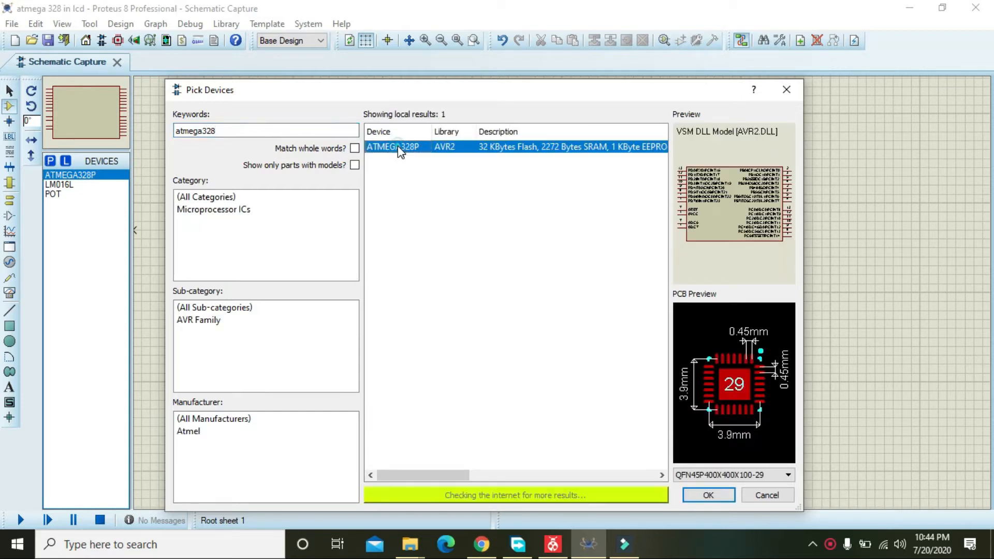
pyautogui.click(709, 496)
# Place the ATMEGA328P on the sheet, to the left of the origin marker.
pyautogui.click(509, 283)
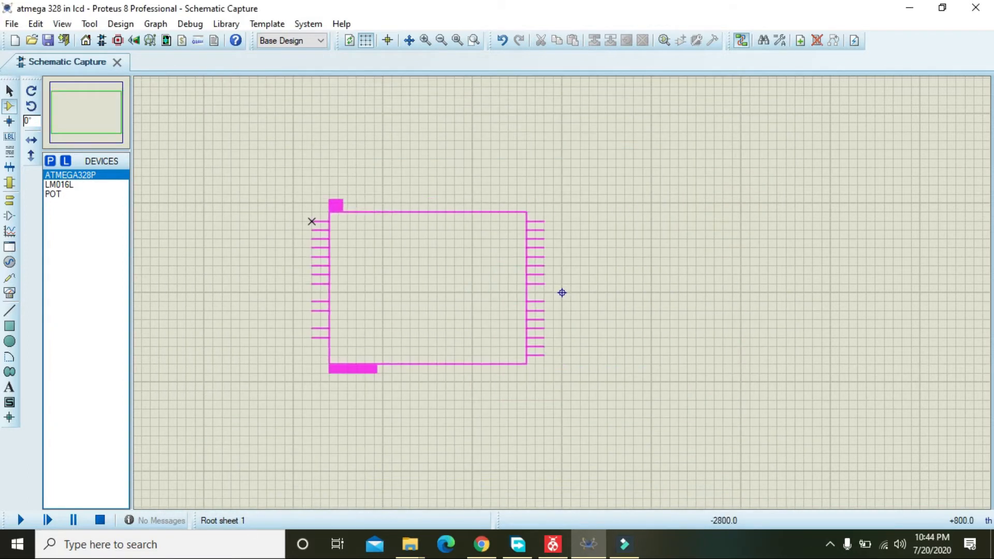
pyautogui.click(287, 227)
pyautogui.click(399, 279)
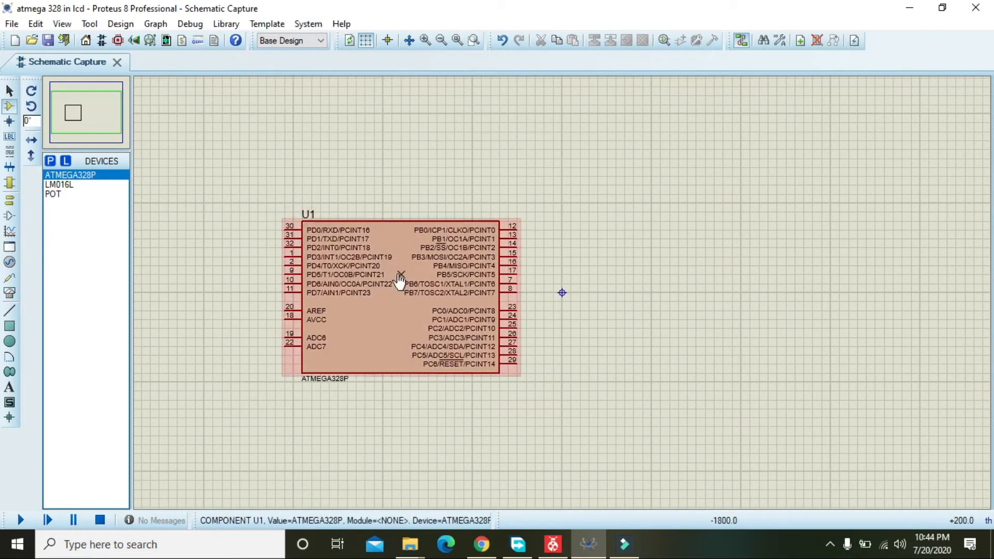
# Search the device library for "lcd 16" and pick the LM016L 16x2 alphanumeric LCD.
pyautogui.click(49, 161)
pyautogui.write('lsc')
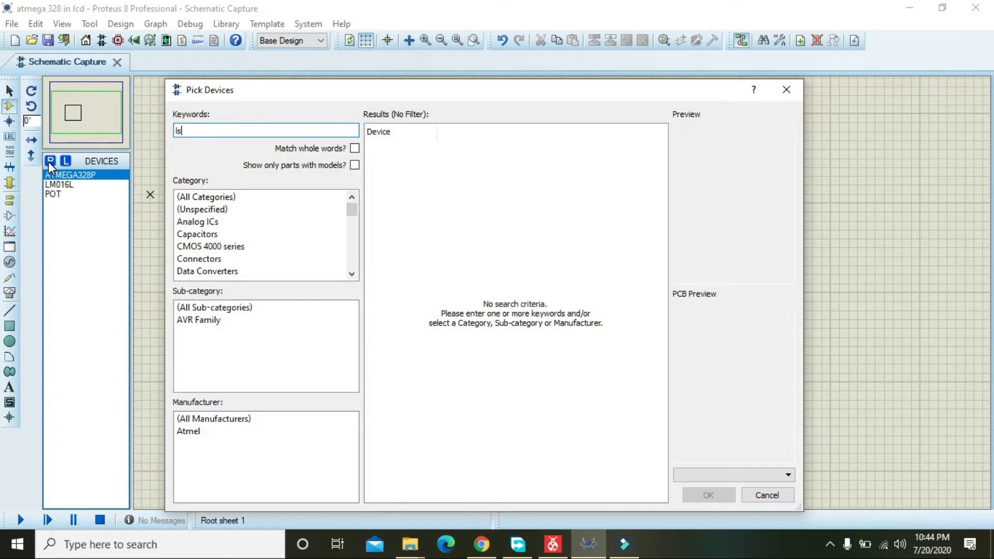
pyautogui.press('BackSpace')
pyautogui.press('BackSpace')
pyautogui.press('BackSpace')
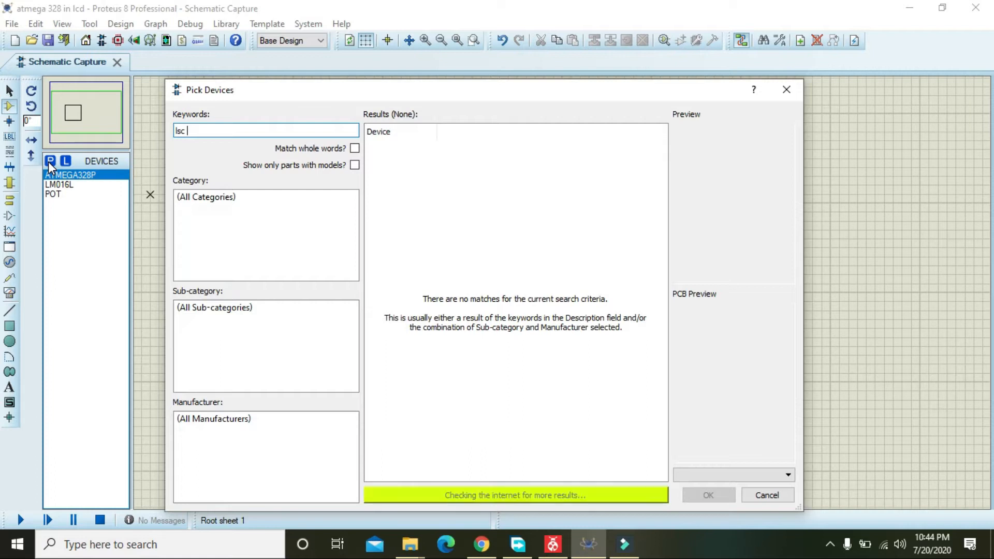
pyautogui.write('cd 16')
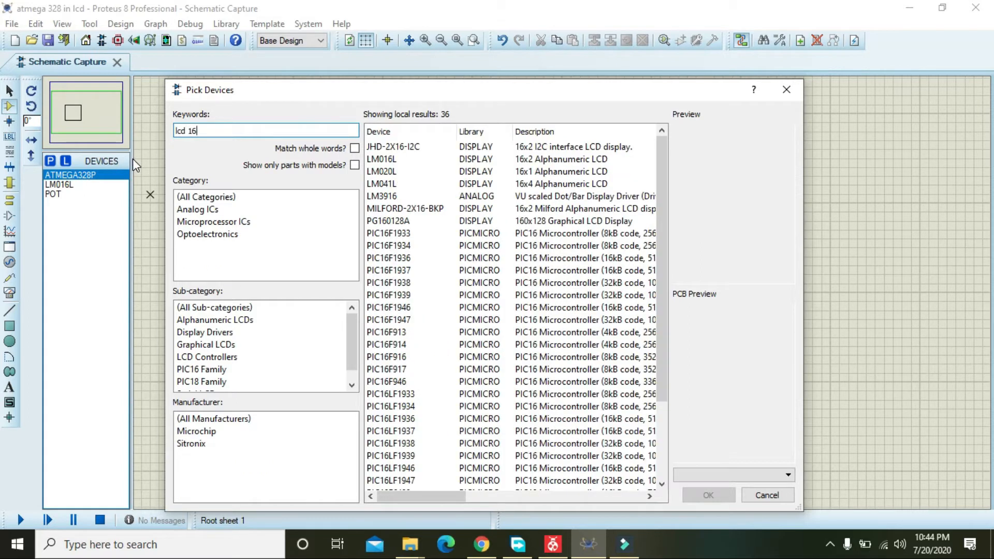
pyautogui.click(531, 160)
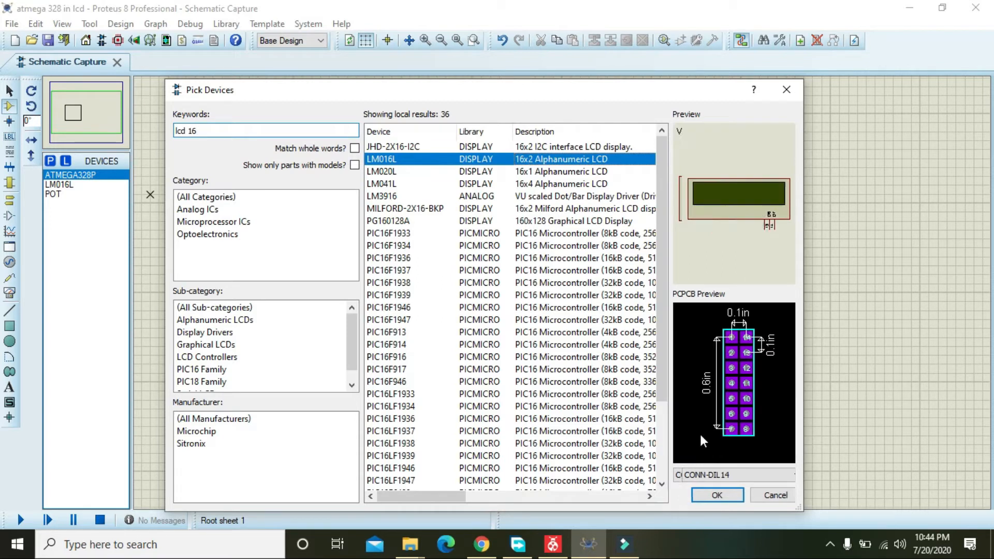
pyautogui.click(720, 497)
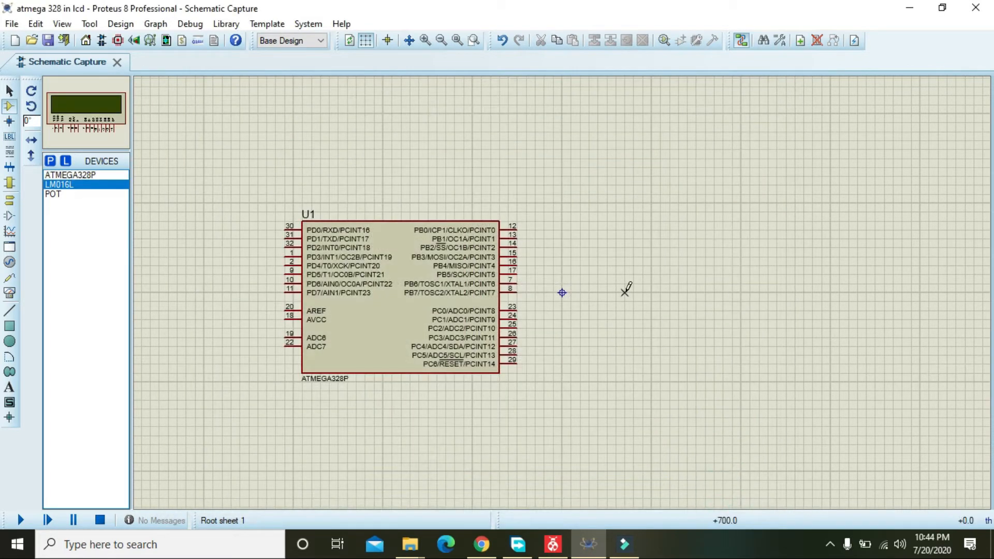
# Place the LM016L display to the upper right of the microcontroller and shift it up toward the sheet's upper edge.
pyautogui.click(751, 177)
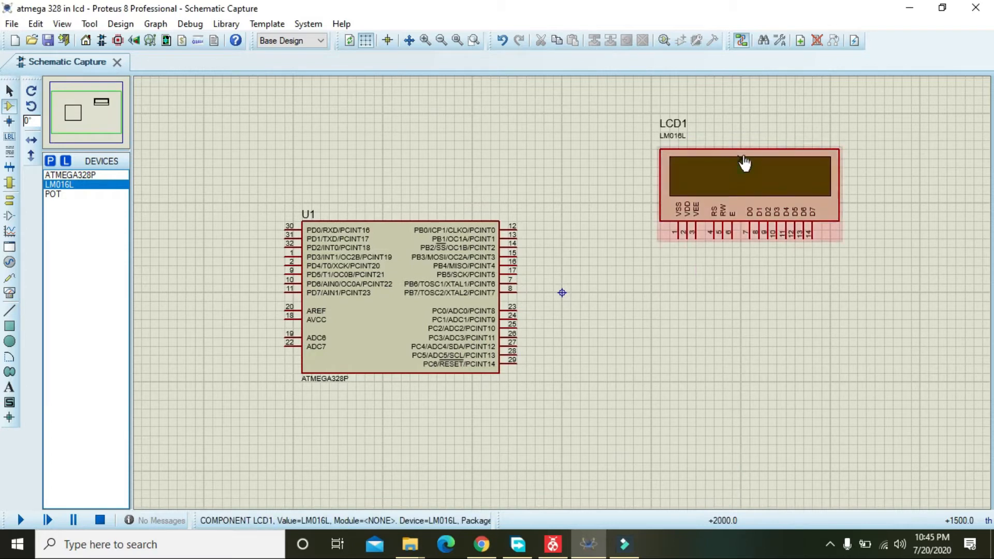
pyautogui.click(744, 160)
pyautogui.moveTo(741, 140); pyautogui.dragTo(740, 137)
pyautogui.click(600, 124)
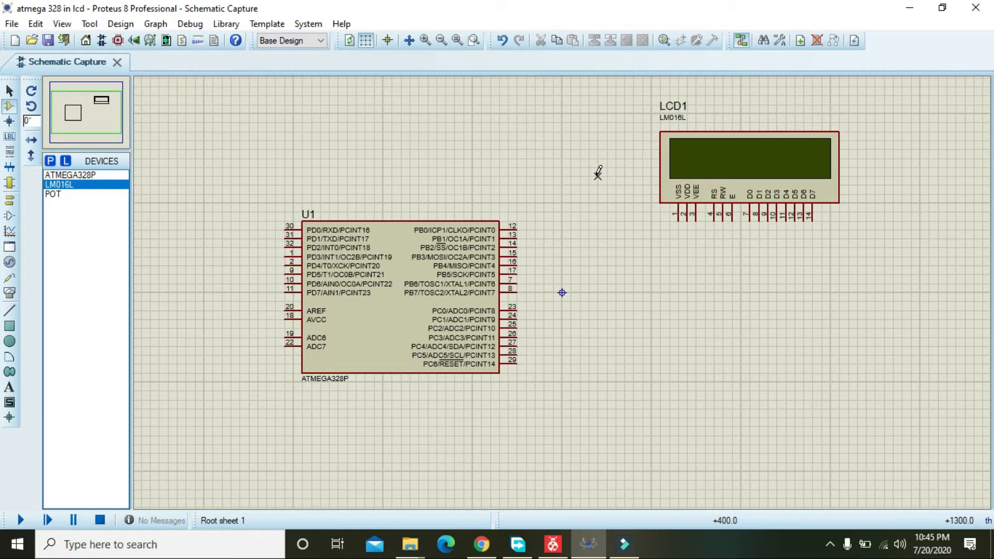
pyautogui.click(753, 146)
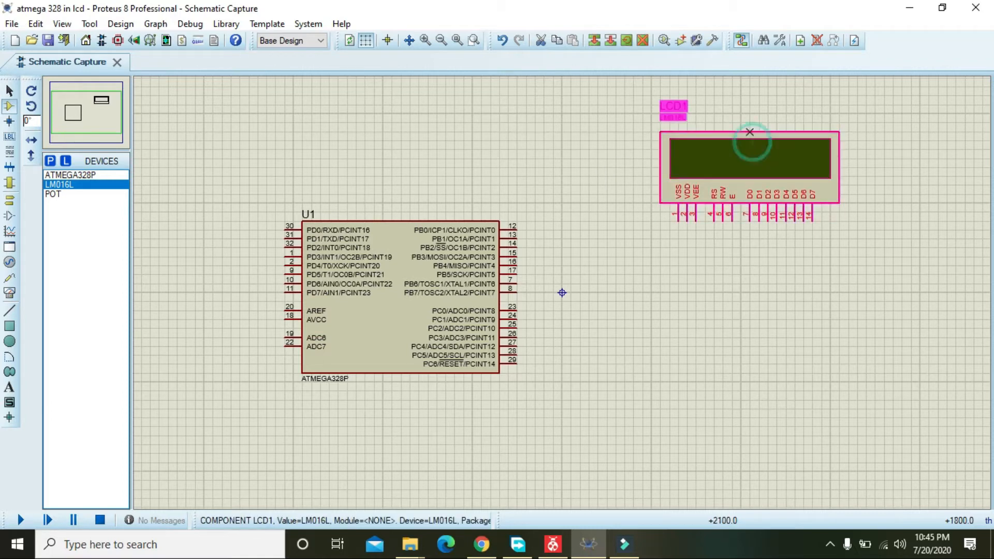
pyautogui.moveTo(752, 143); pyautogui.dragTo(751, 134)
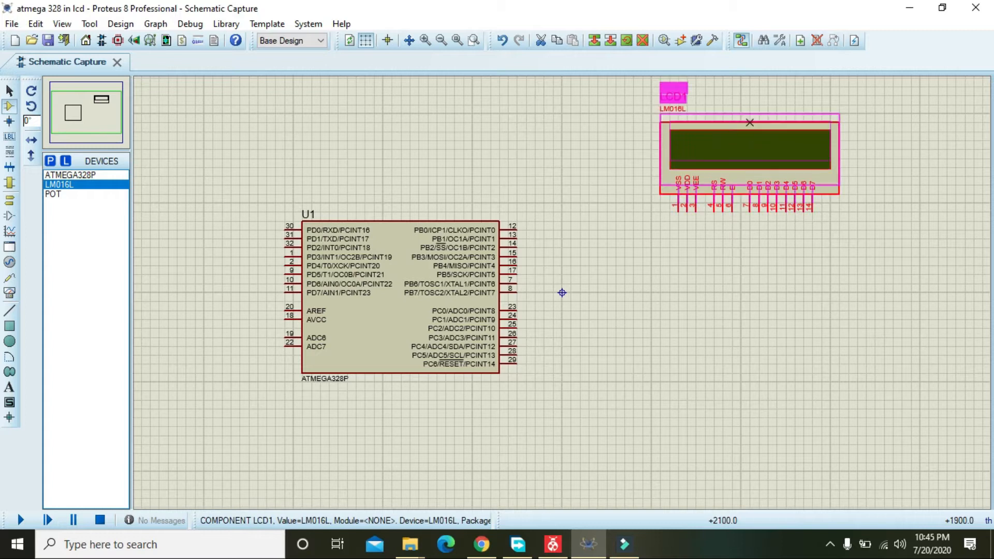
pyautogui.click(644, 150)
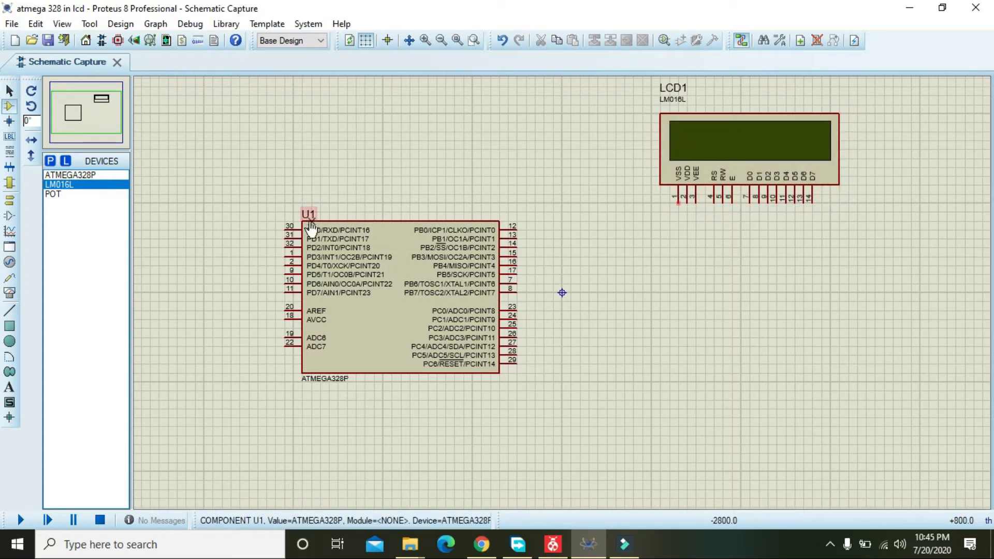
# Place a ground terminal below the LCD, wire it to the VSS pin, and join the RW pin to that ground wire.
pyautogui.click(10, 200)
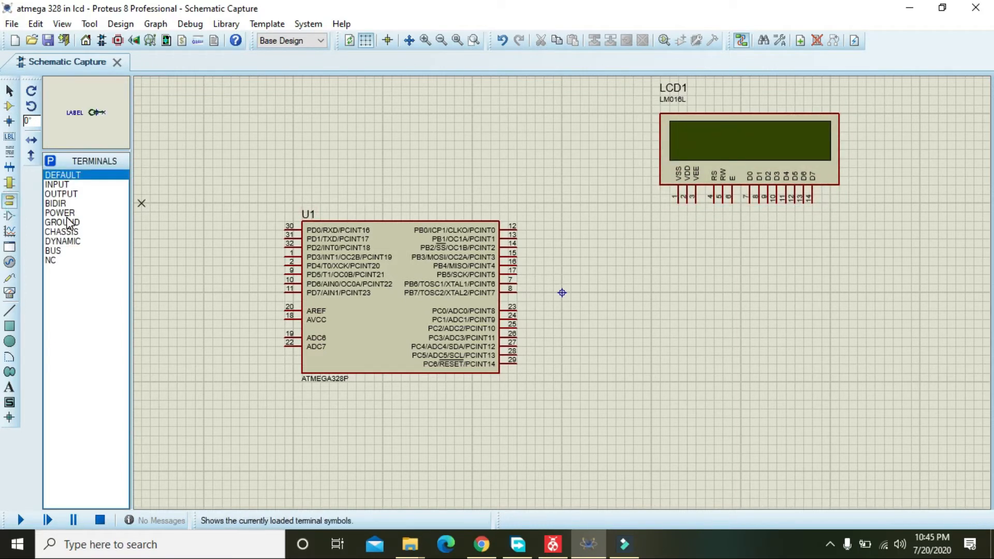
pyautogui.click(65, 223)
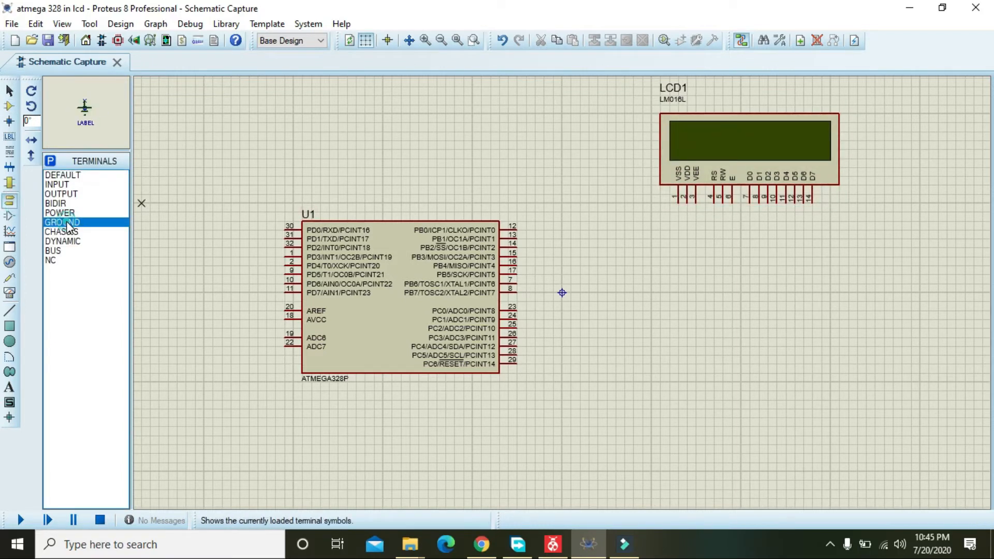
pyautogui.click(679, 248)
pyautogui.click(679, 248)
pyautogui.click(678, 200)
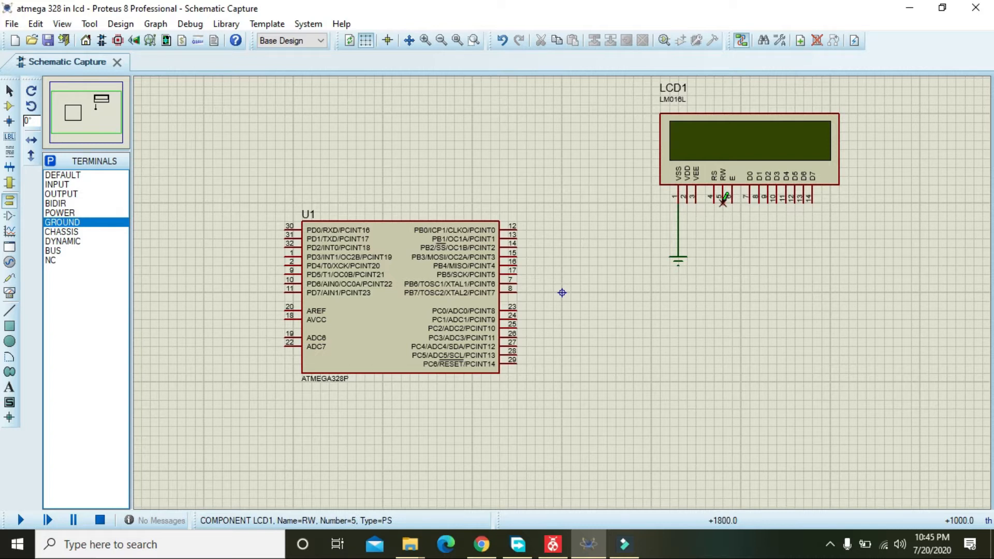
pyautogui.click(724, 200)
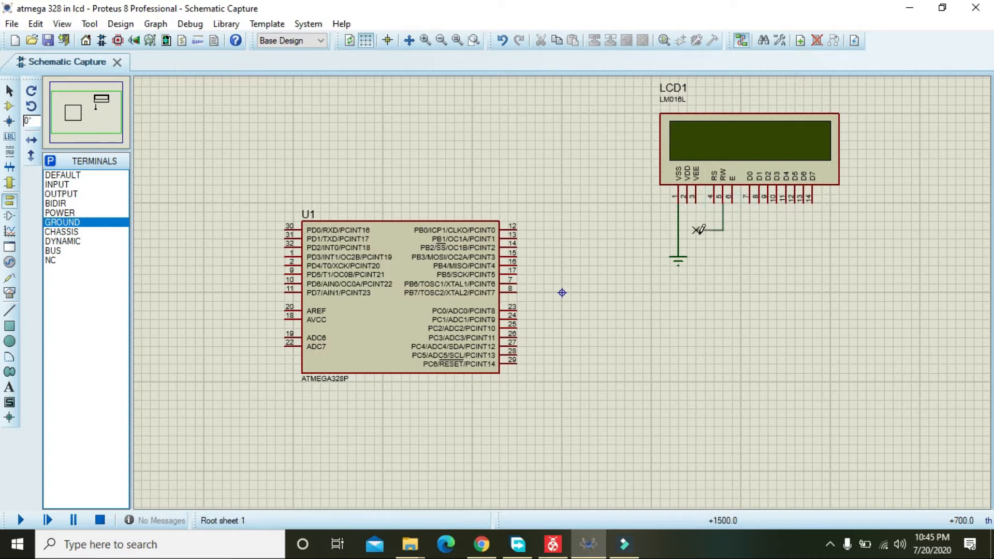
pyautogui.click(678, 229)
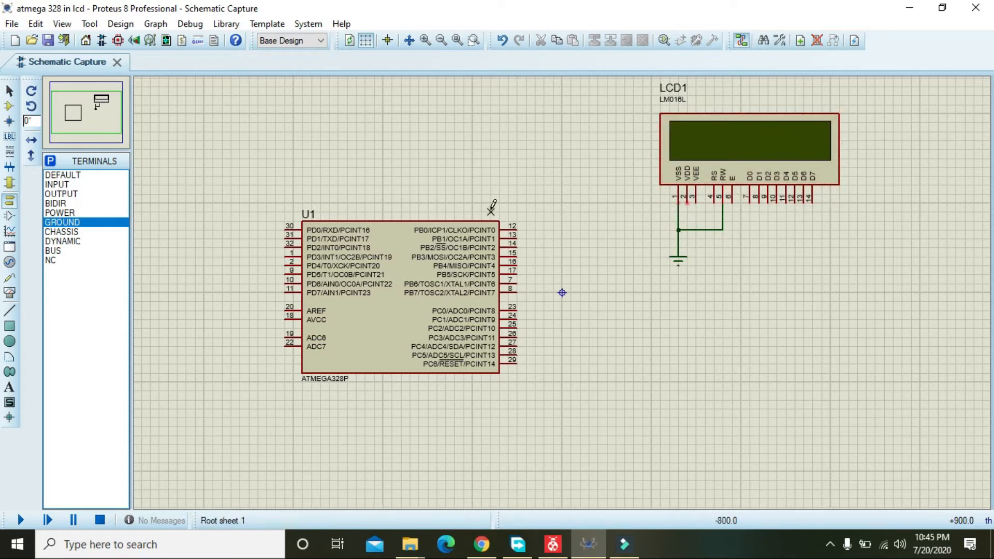
# Place a power terminal to the left of the LCD and wire the VDD pin to it.
pyautogui.click(57, 212)
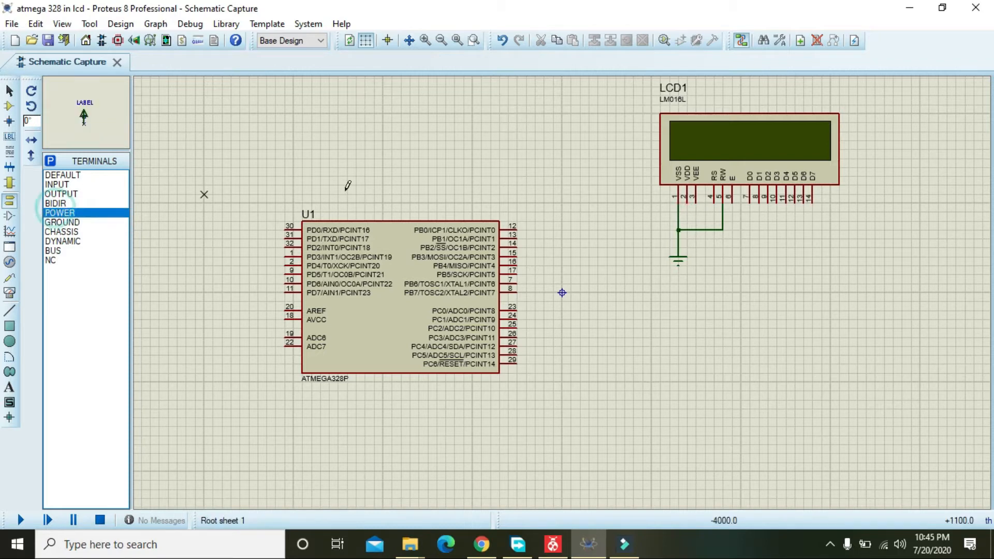
pyautogui.click(626, 128)
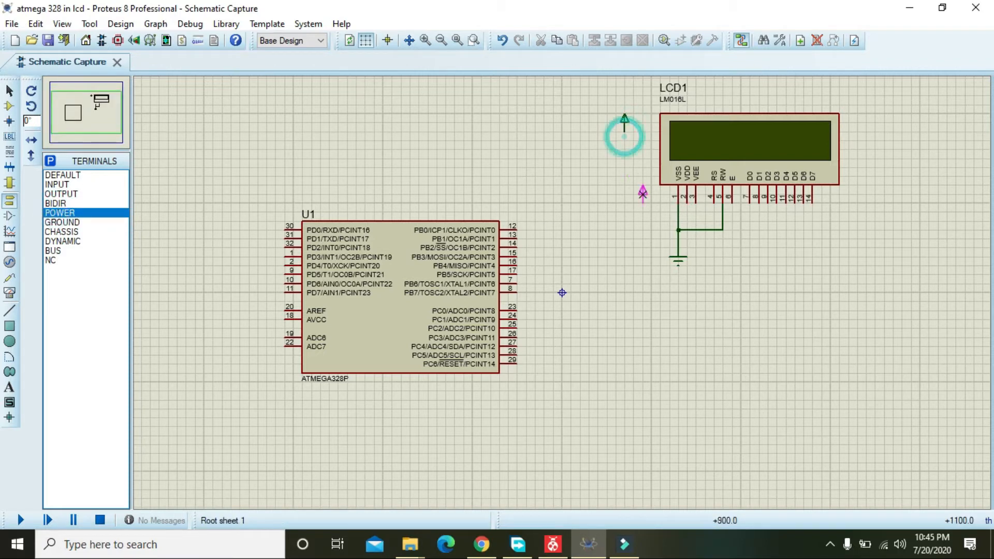
pyautogui.click(684, 202)
pyautogui.click(626, 212)
pyautogui.click(625, 132)
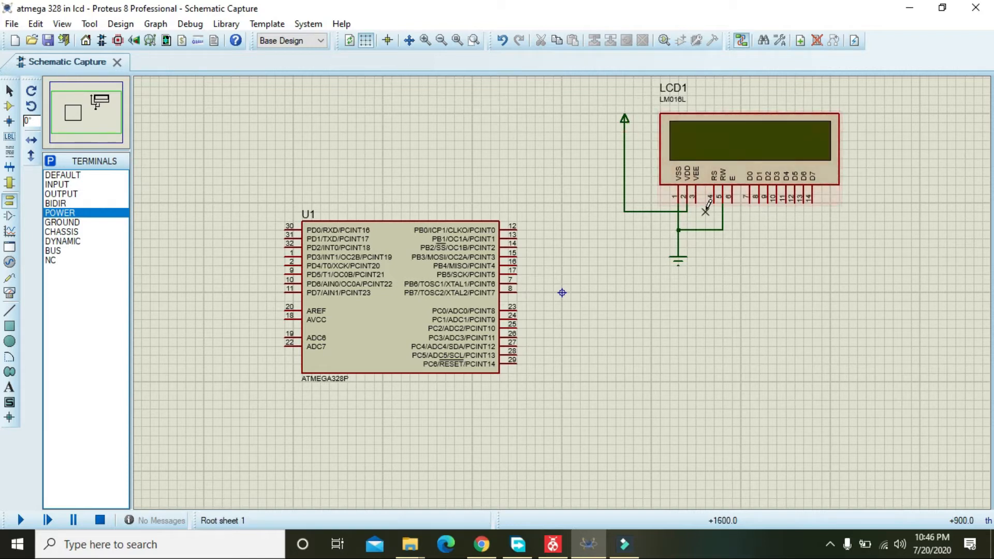
# Place a POT potentiometer below the LCD and wire its wiper to the VEE pin.
pyautogui.click(8, 105)
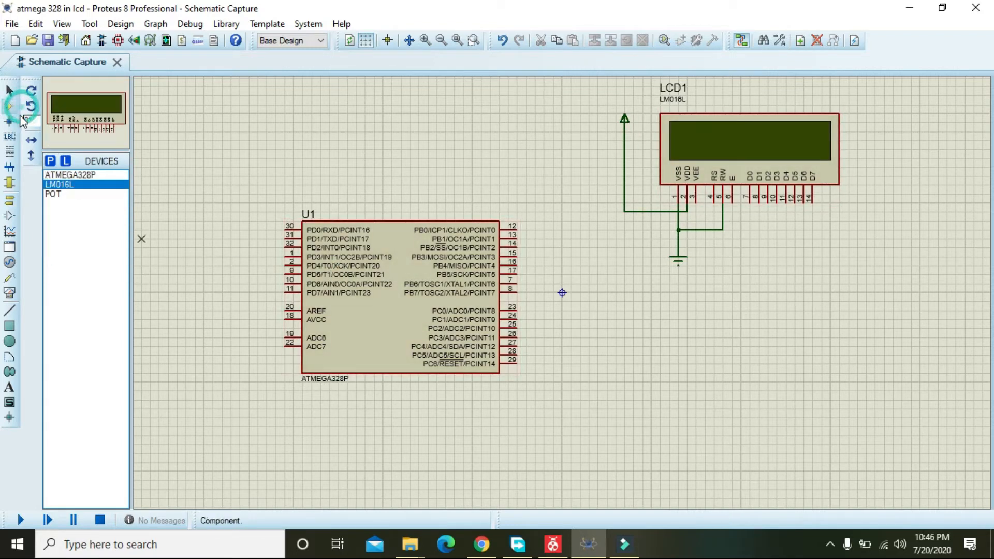
pyautogui.click(60, 195)
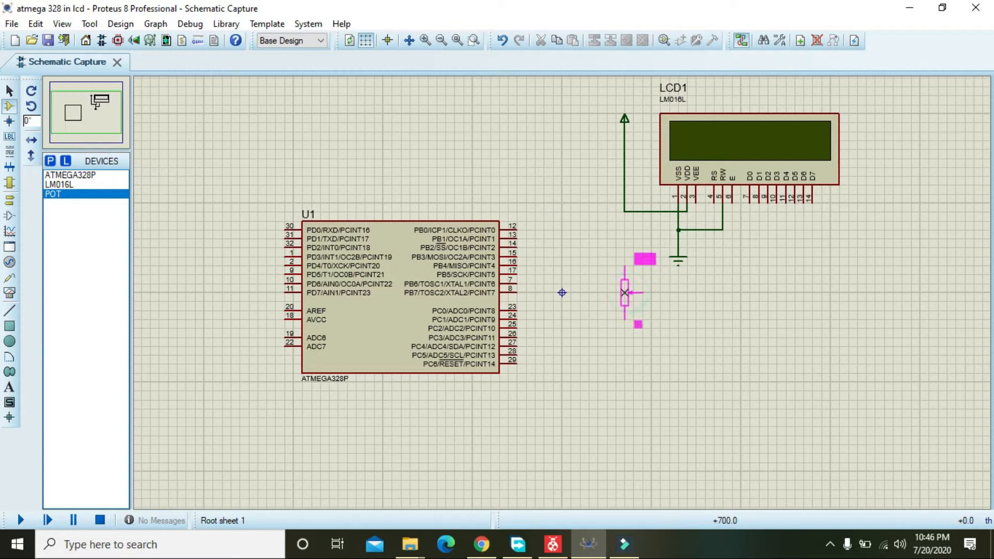
pyautogui.click(648, 309)
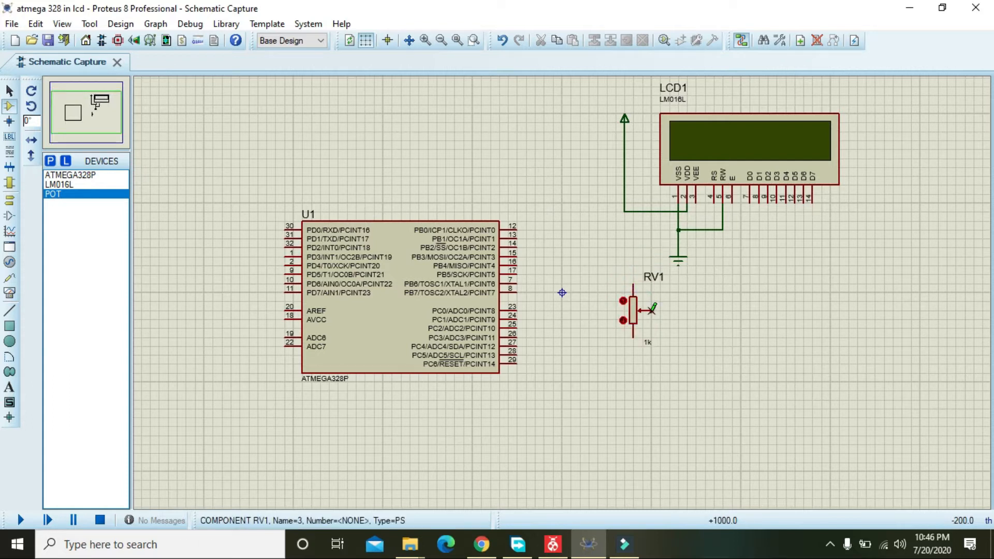
pyautogui.click(651, 310)
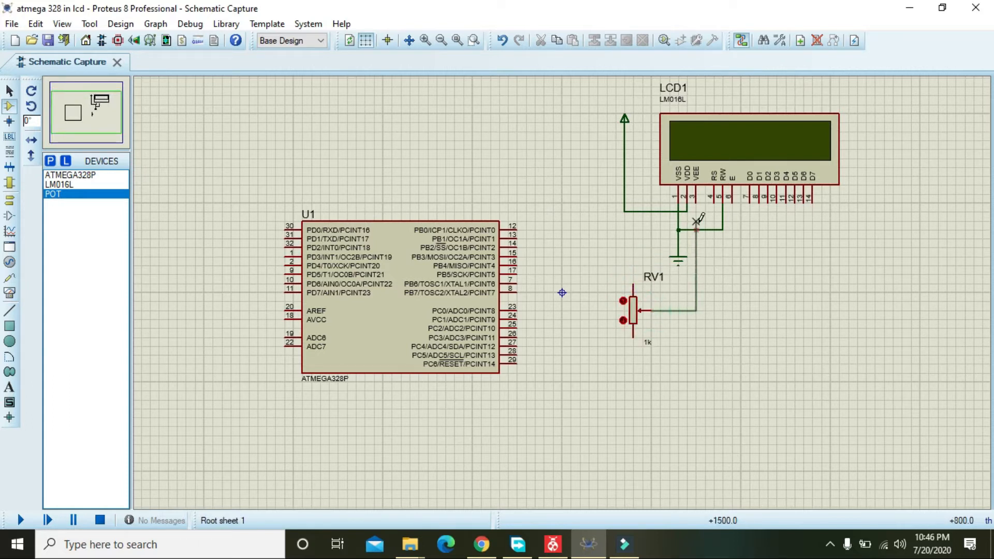
pyautogui.click(695, 202)
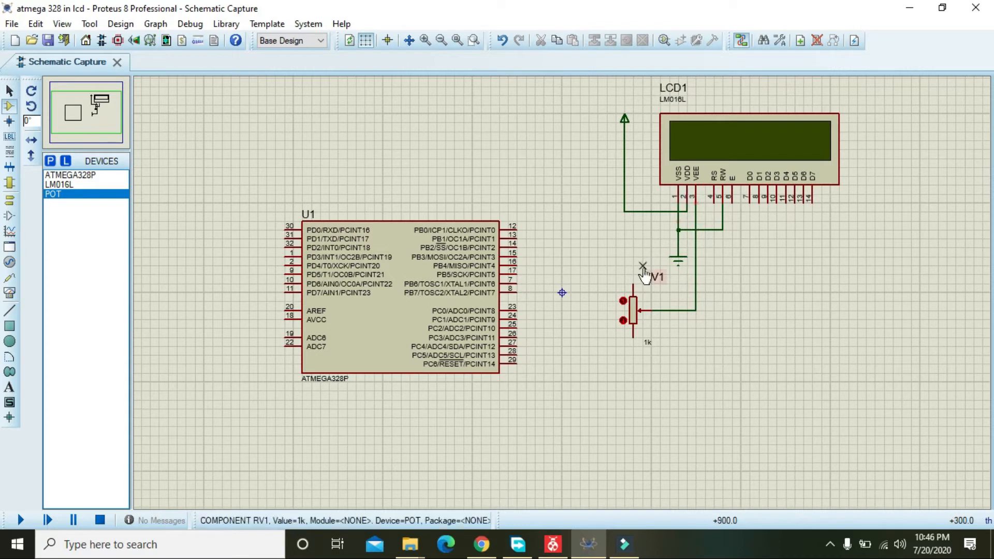
# Wire the potentiometer's upper end to the VDD power line and its lower end to a new ground terminal placed below it.
pyautogui.click(633, 286)
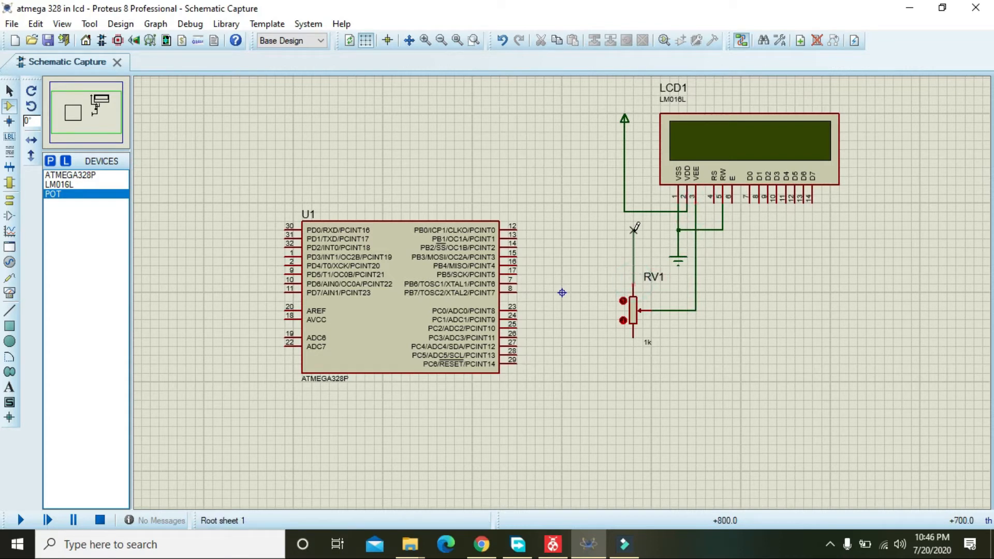
pyautogui.click(633, 211)
pyautogui.click(11, 201)
pyautogui.click(62, 223)
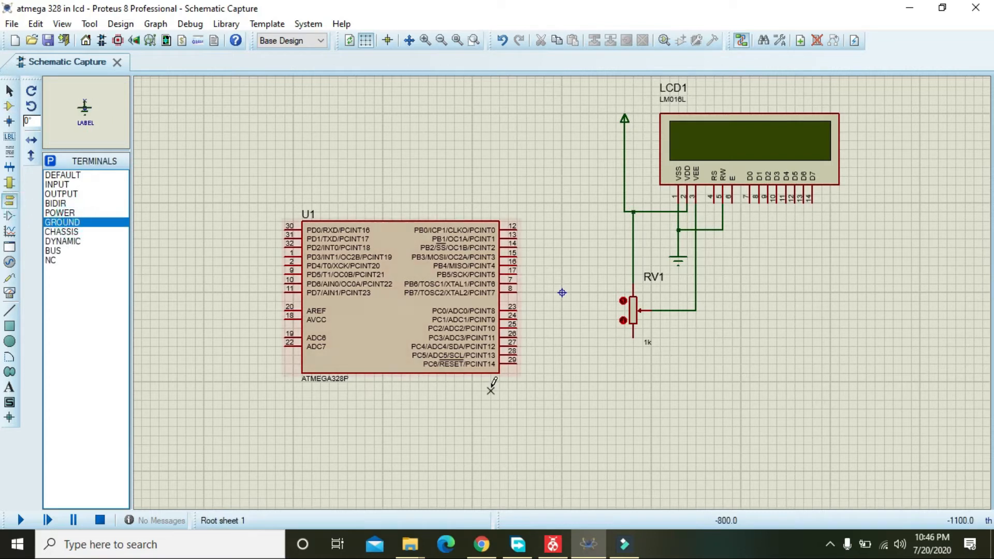
pyautogui.click(631, 371)
pyautogui.click(632, 364)
pyautogui.click(633, 329)
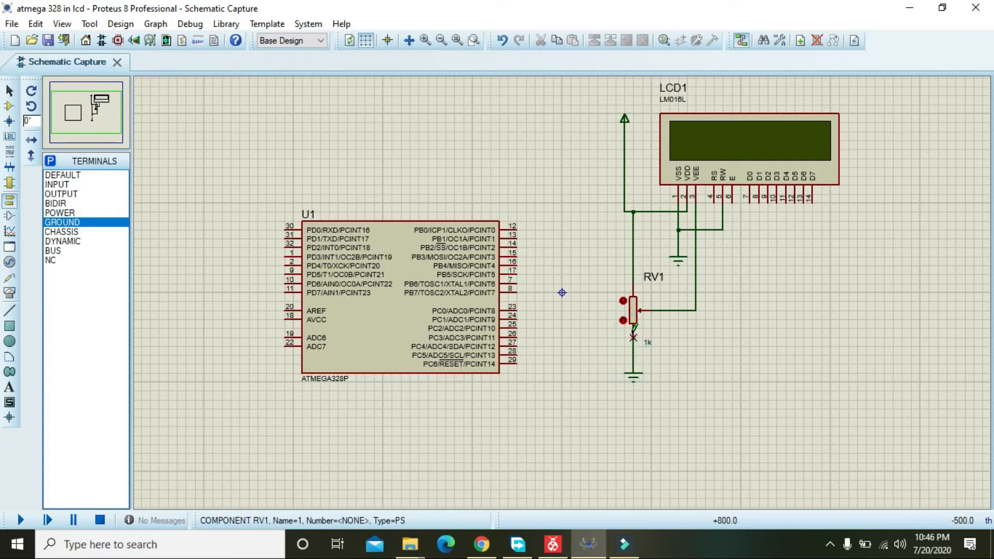
# Wire the LCD's RS pin to the microcontroller's PB0 pin (pin 12).
pyautogui.click(712, 211)
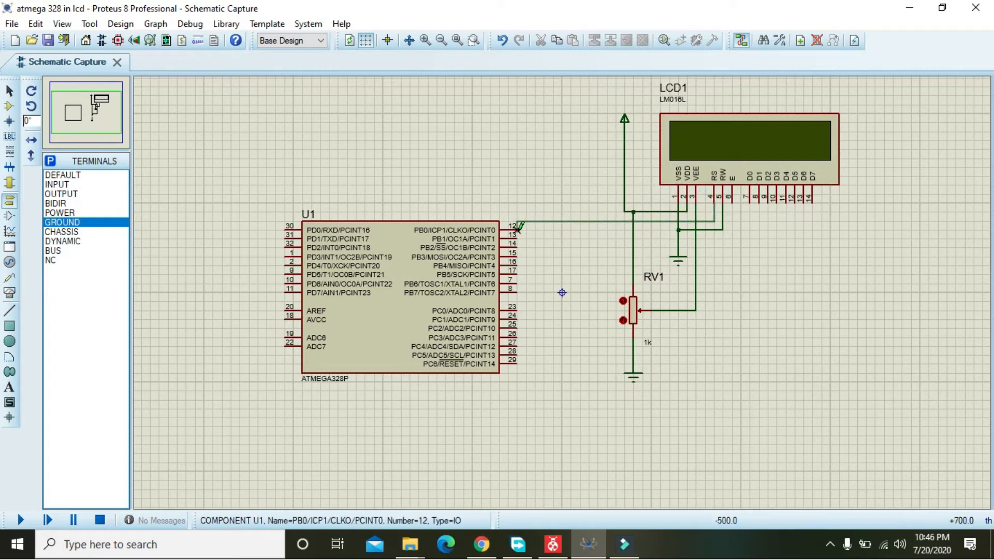
pyautogui.click(552, 228)
pyautogui.click(517, 229)
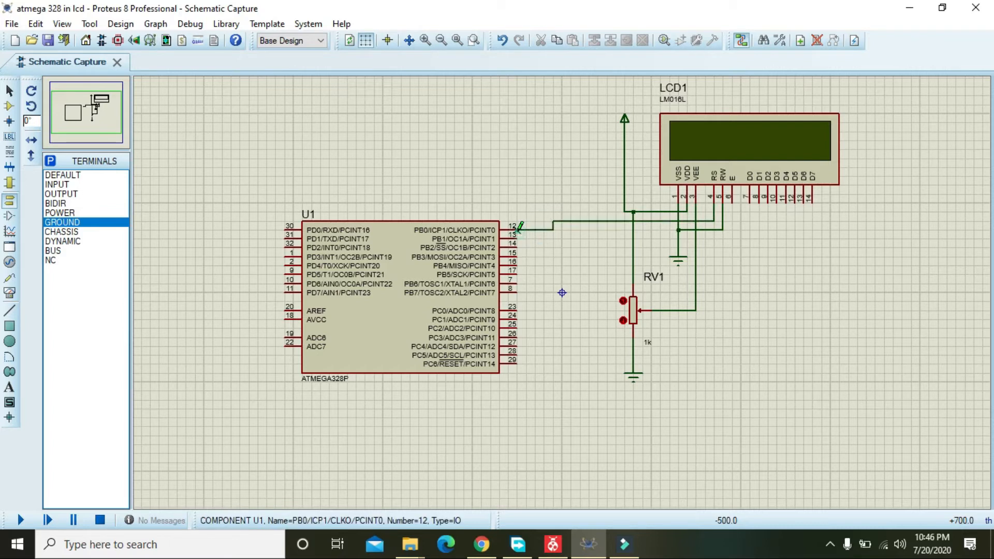
# Wire the LCD's E pin to the microcontroller's PB1 pin (pin 13).
pyautogui.click(729, 199)
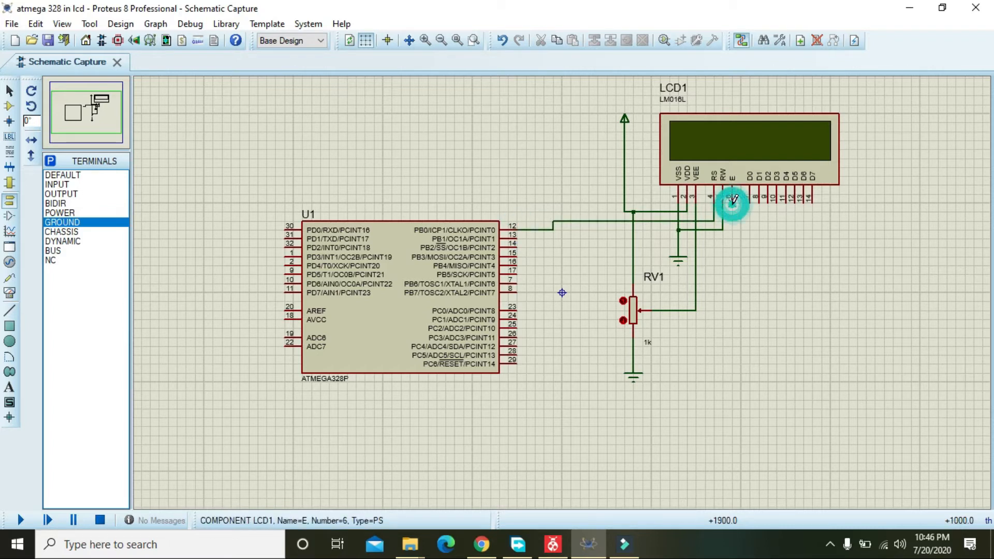
pyautogui.click(706, 247)
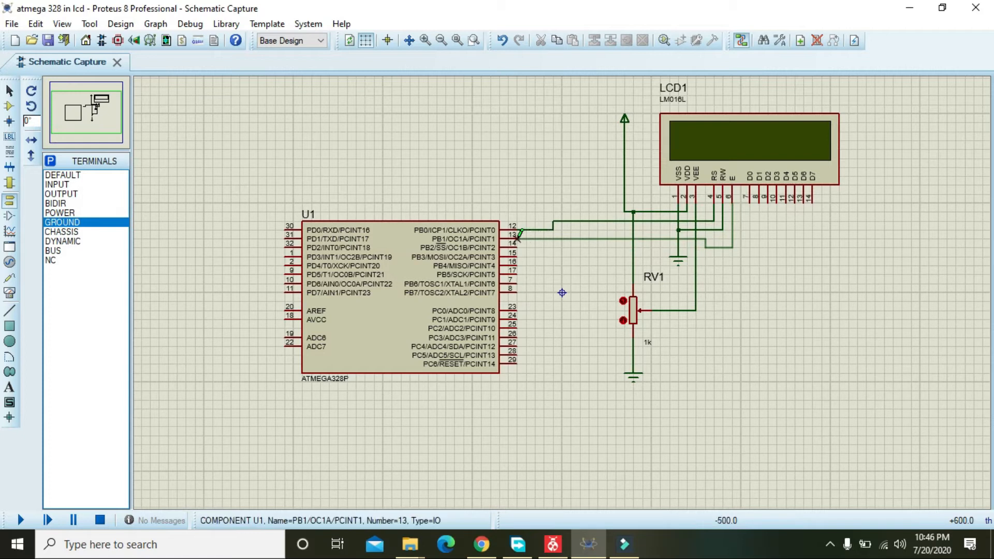
pyautogui.click(537, 236)
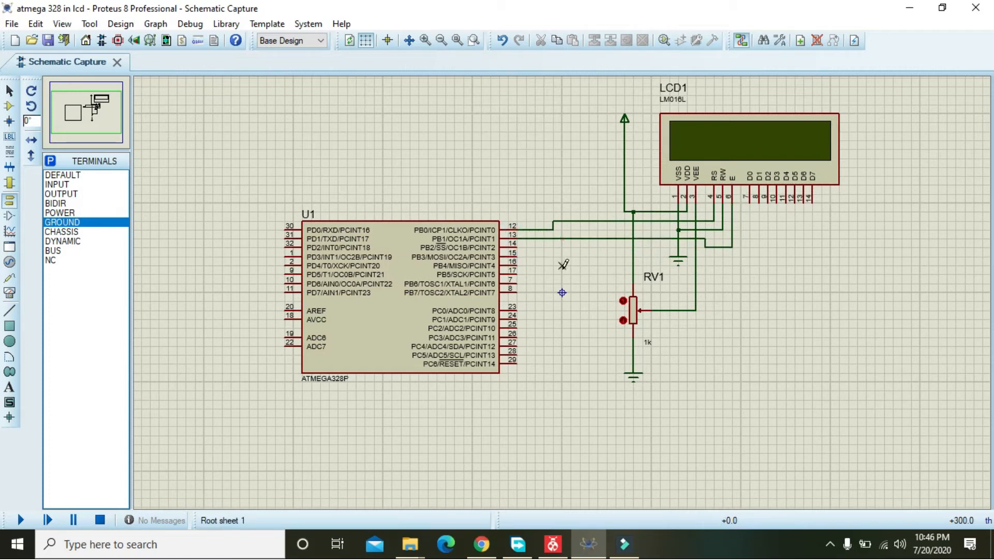
# Move the ATMEGA328P down and to the left, and shift the E wire's vertical segment away from the chip's pins.
pyautogui.moveTo(409, 285); pyautogui.dragTo(373, 370)
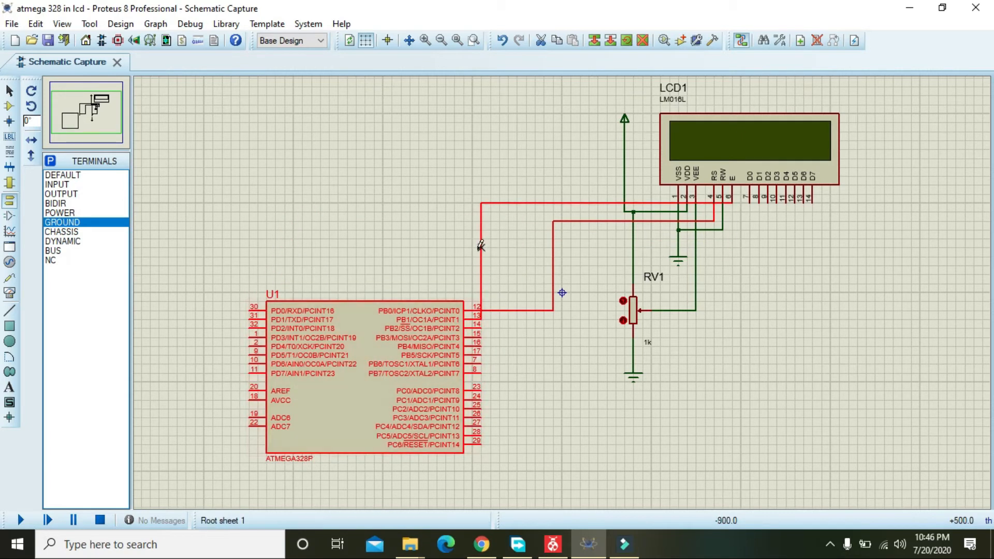
pyautogui.moveTo(481, 246); pyautogui.dragTo(526, 248)
pyautogui.click(538, 361)
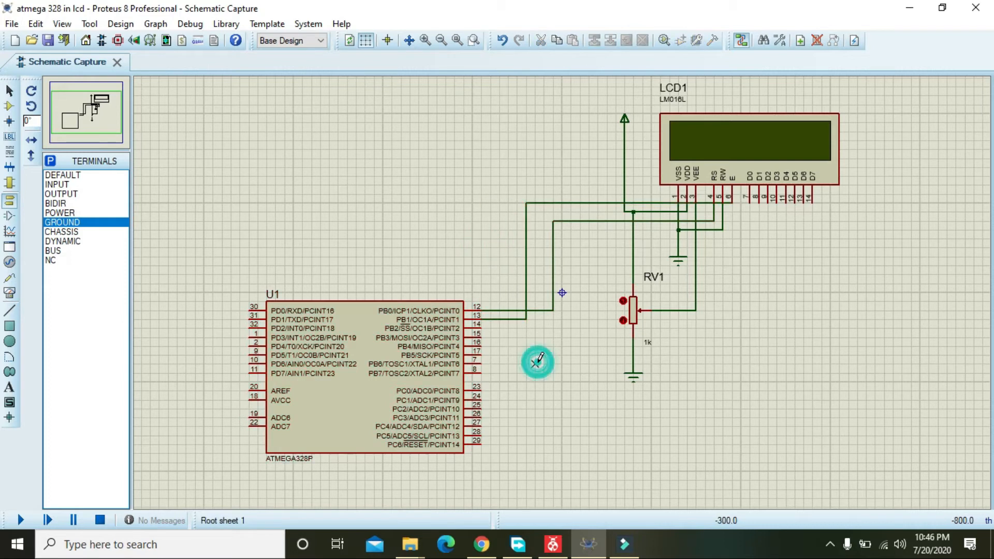
# Wire the LCD's D7 pin to PB7 (pin 8) and its D6 pin to PB6 (pin 7), routing both below the potentiometer.
pyautogui.click(811, 202)
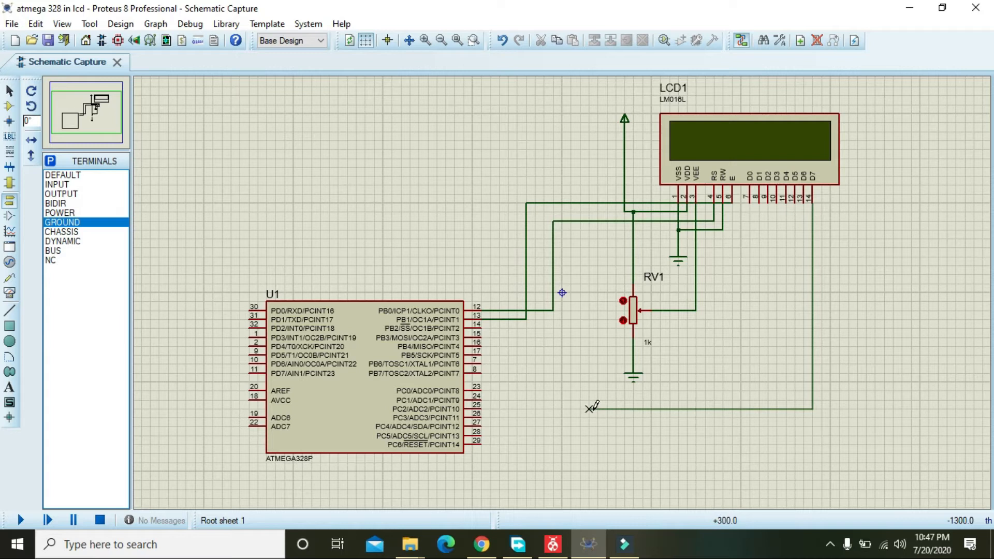
pyautogui.click(559, 409)
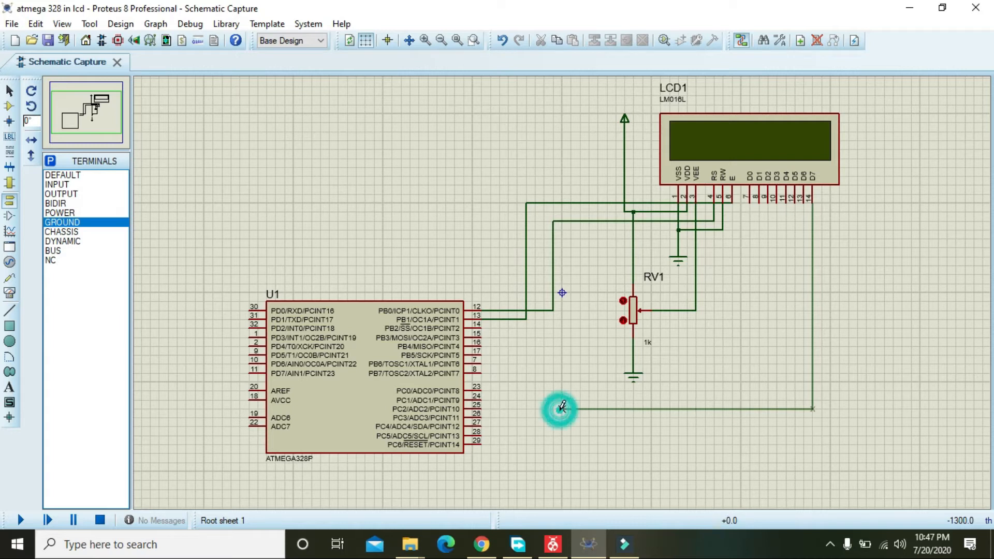
pyautogui.click(482, 373)
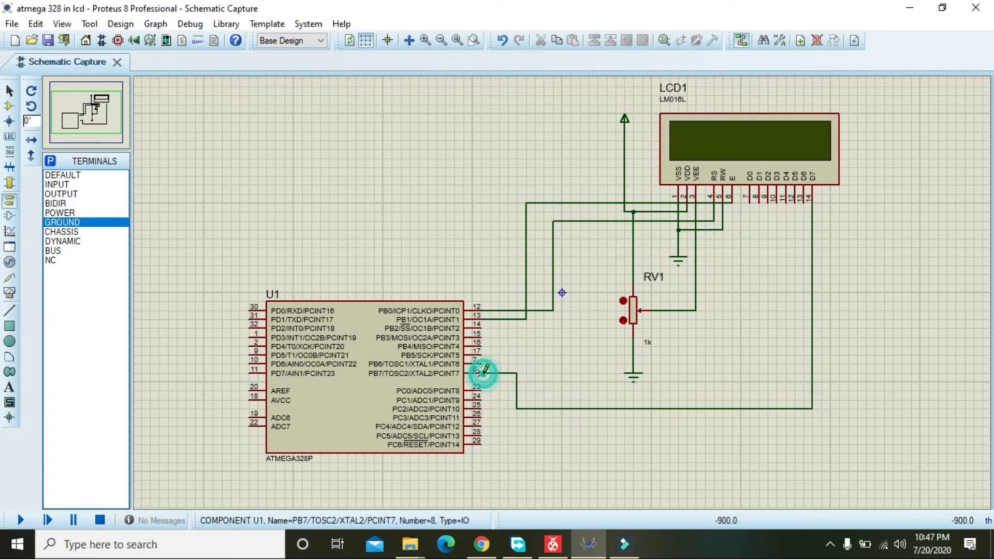
pyautogui.click(804, 203)
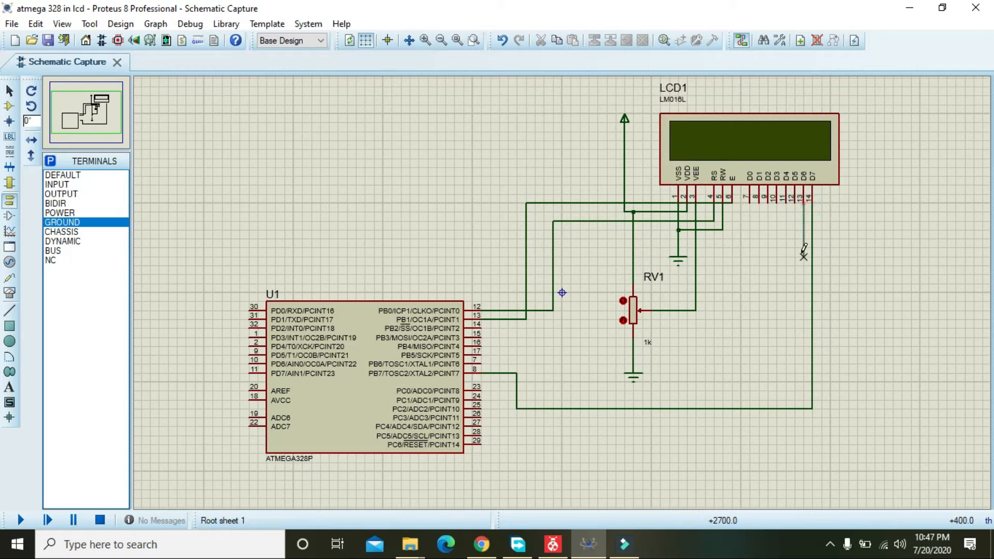
pyautogui.click(526, 399)
pyautogui.click(480, 364)
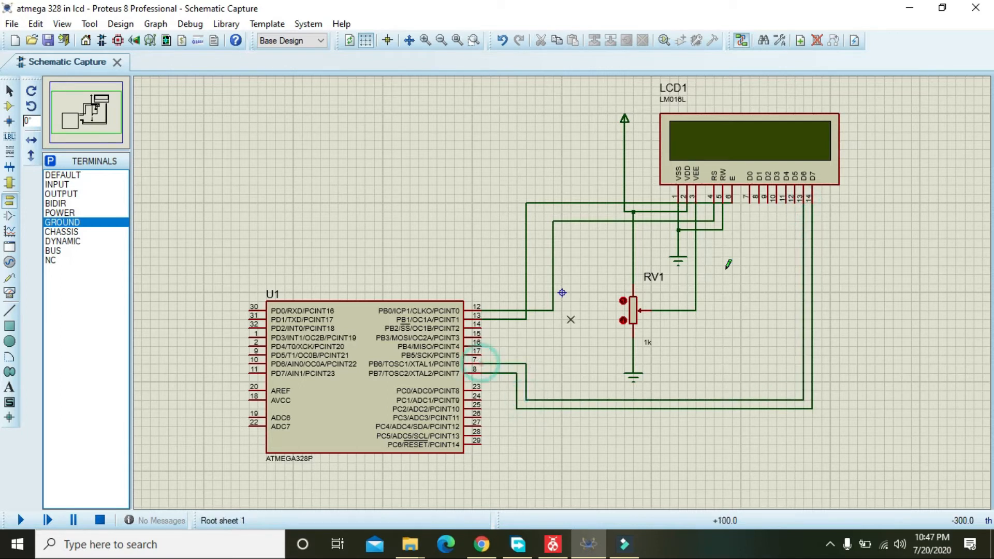
# Wire the LCD's D5 pin to PB5 (pin 17) and its D4 pin to PB4 (pin 16) on the microcontroller.
pyautogui.click(791, 202)
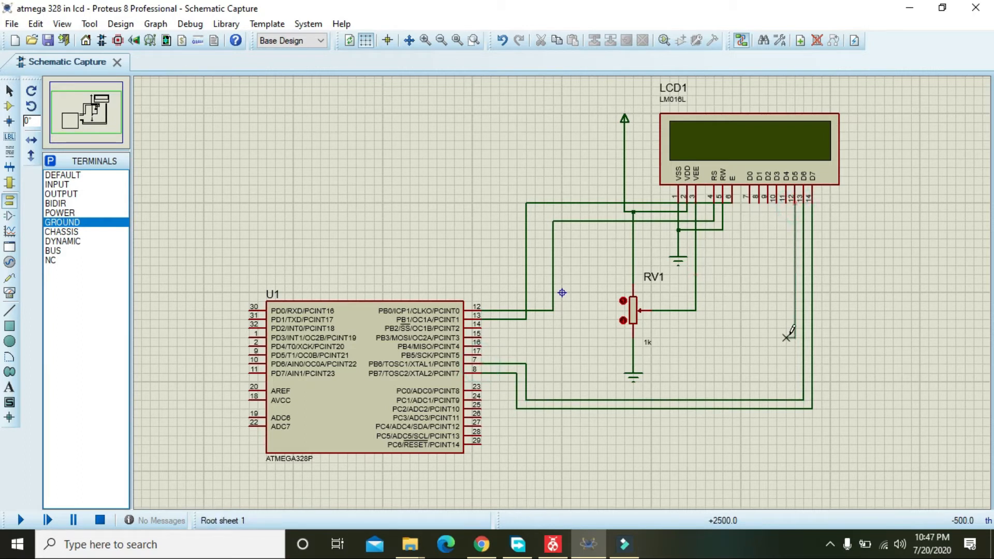
pyautogui.click(536, 392)
pyautogui.click(488, 354)
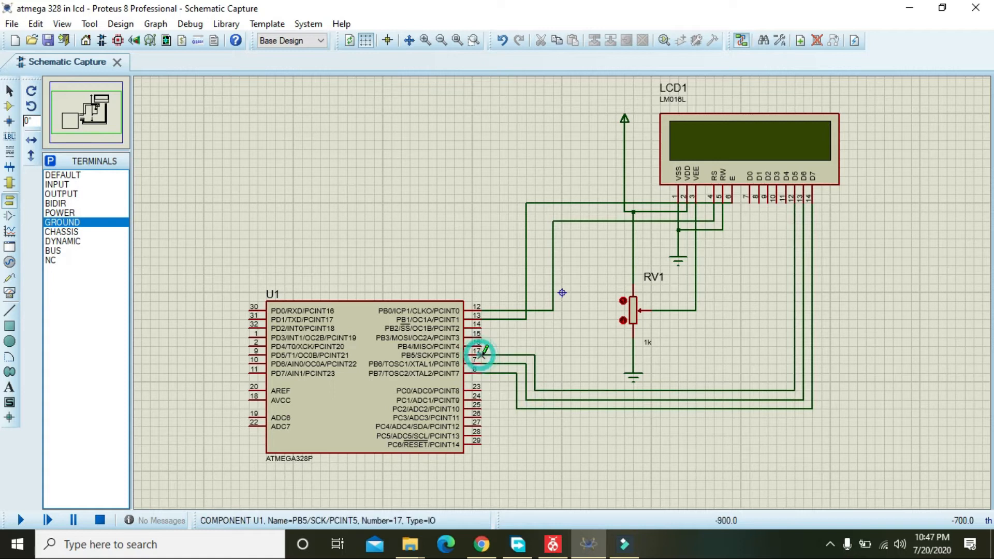
pyautogui.click(787, 201)
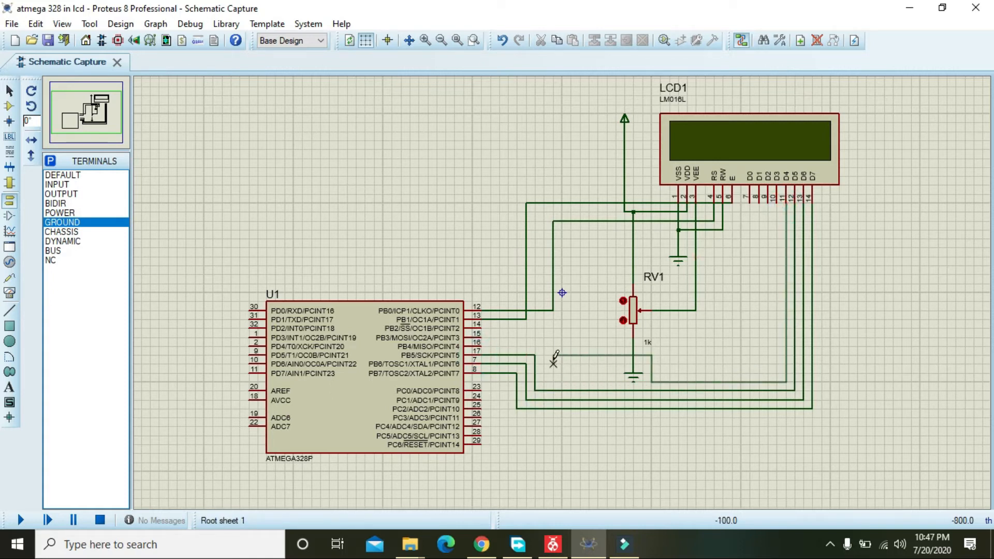
pyautogui.click(488, 346)
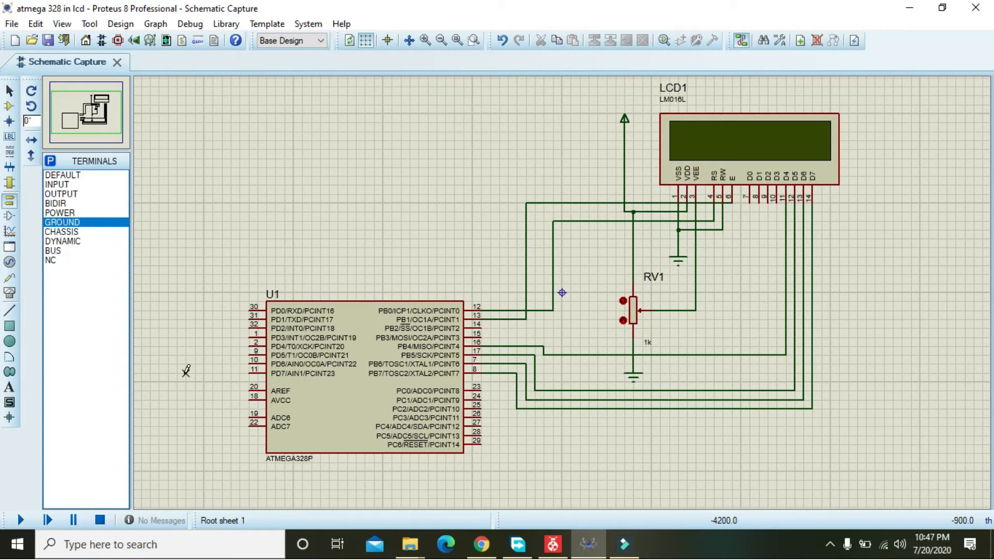
# Save the schematic project and switch to Atmel Studio with the LCD code in main.c.
pyautogui.click(11, 24)
pyautogui.click(73, 127)
pyautogui.click(553, 544)
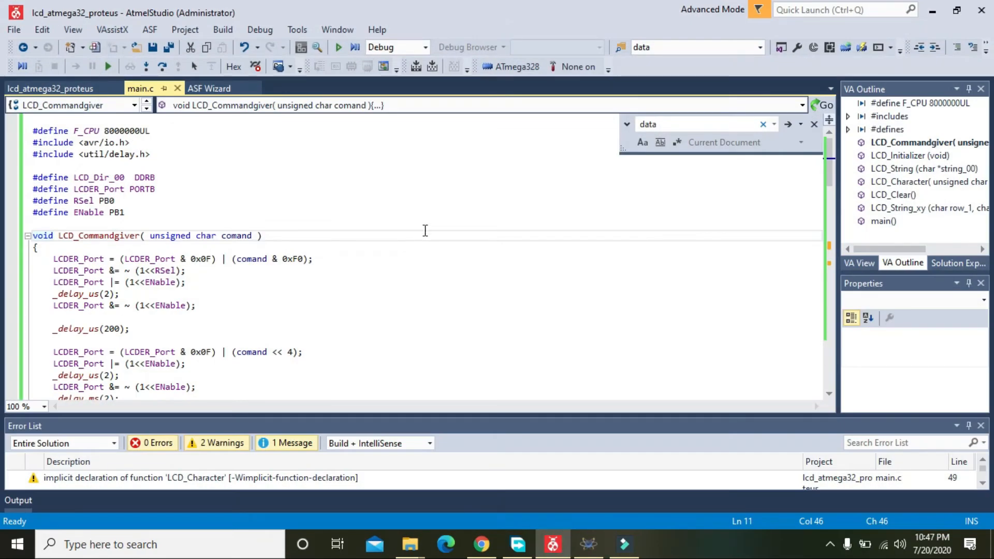
# Examine the F_CPU clock definition and the avr/io.h and util/delay.h includes at the start of main.c.
pyautogui.moveTo(831, 160); pyautogui.dragTo(840, 109)
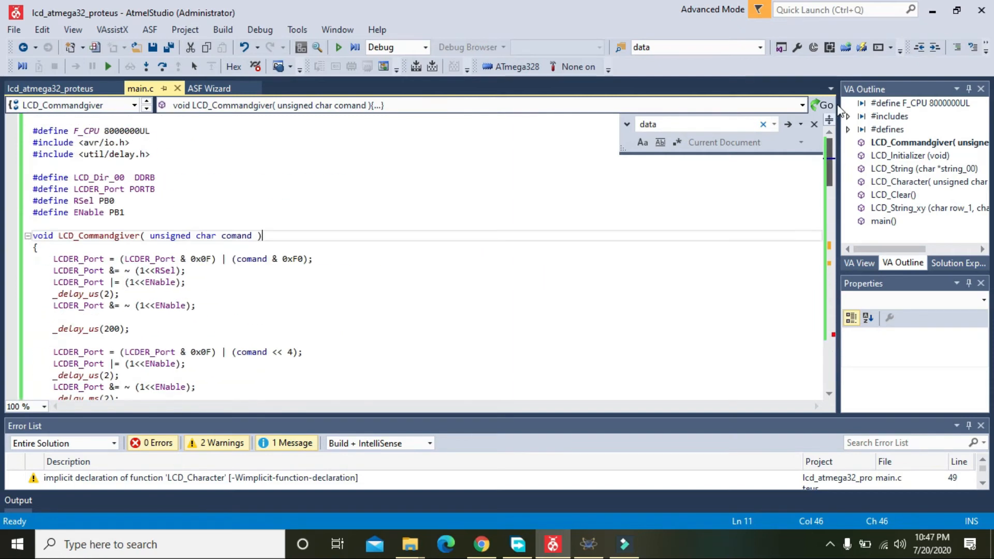
pyautogui.moveTo(33, 132); pyautogui.dragTo(130, 213)
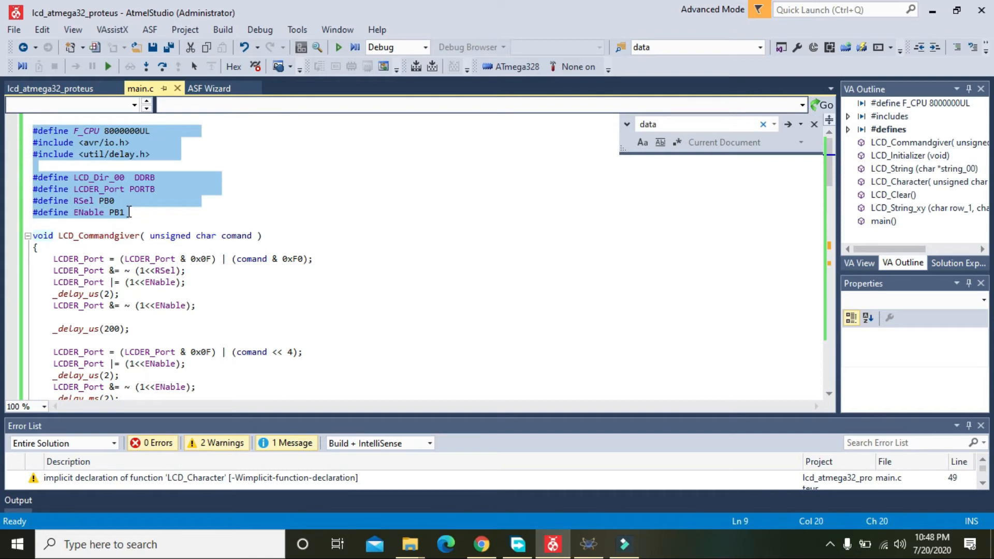
pyautogui.click(130, 213)
pyautogui.moveTo(104, 130); pyautogui.dragTo(153, 130)
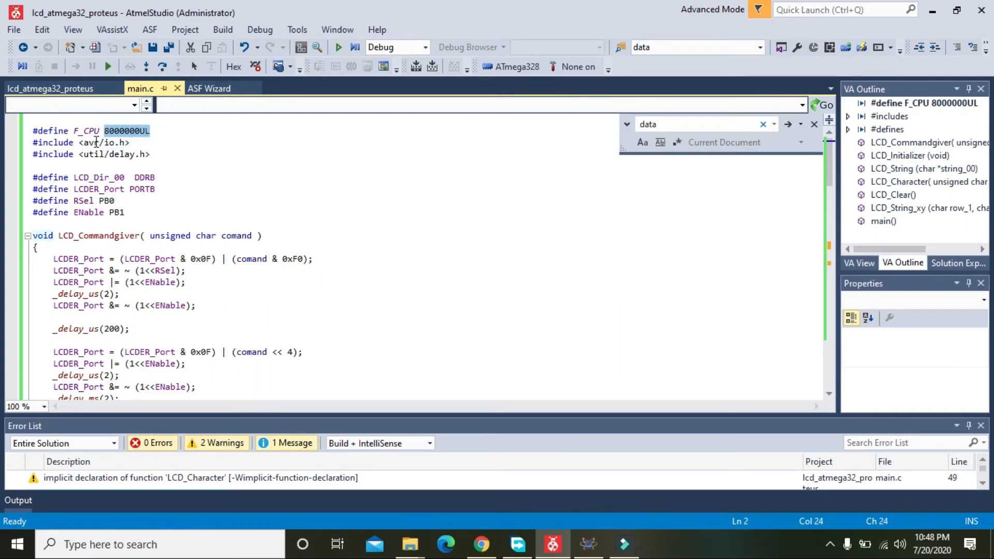
pyautogui.moveTo(128, 143); pyautogui.dragTo(86, 143)
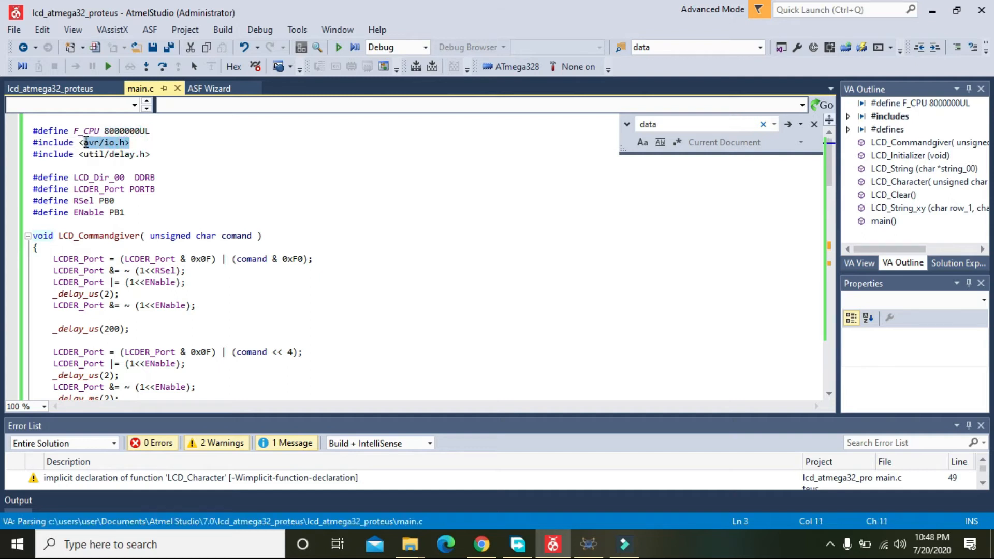
pyautogui.click(96, 133)
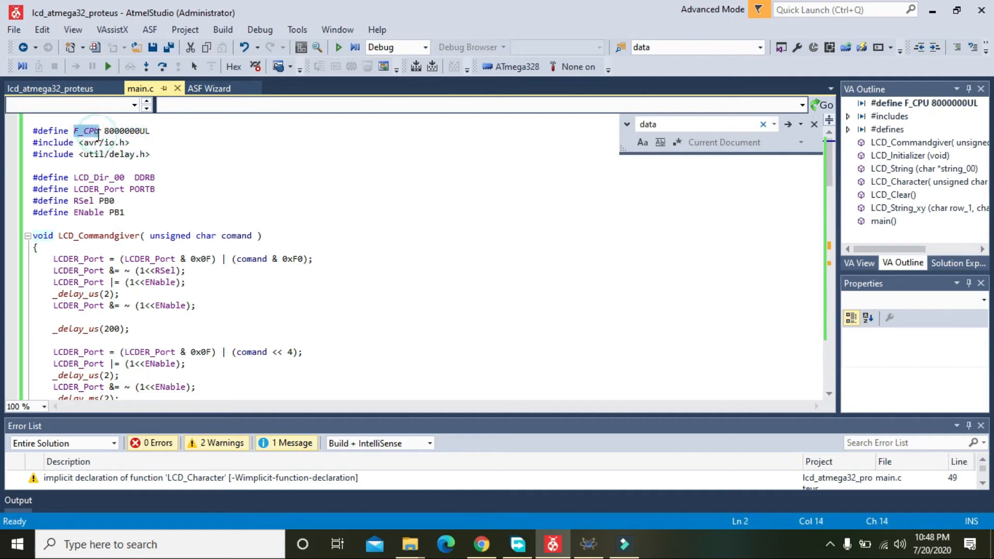
pyautogui.click(117, 154)
pyautogui.doubleClick(117, 153)
pyautogui.doubleClick(93, 154)
pyautogui.doubleClick(140, 154)
pyautogui.click(145, 154)
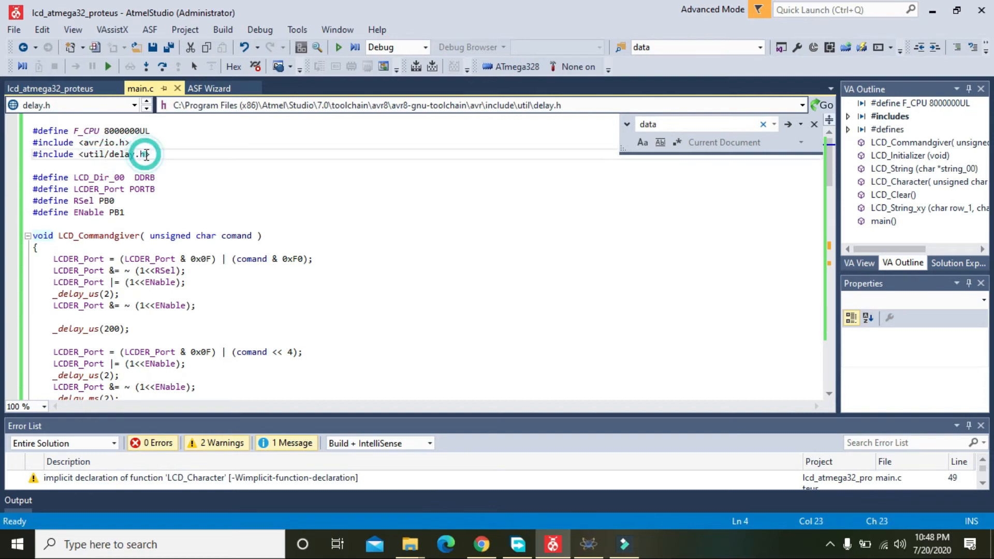
# Review the definitions of the LCD direction register, data port, register select pin and enable pin.
pyautogui.moveTo(159, 176); pyautogui.dragTo(136, 179)
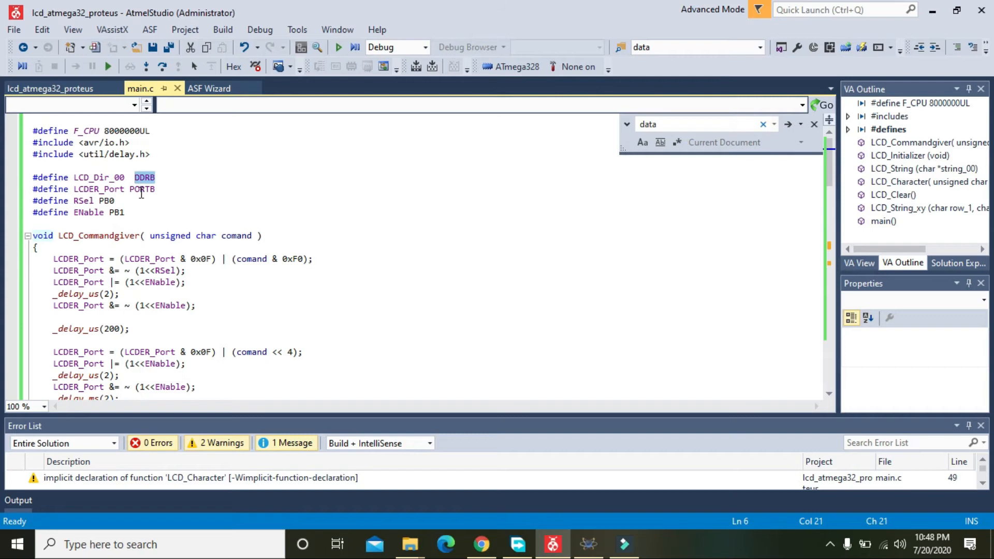
pyautogui.moveTo(128, 188); pyautogui.dragTo(71, 191)
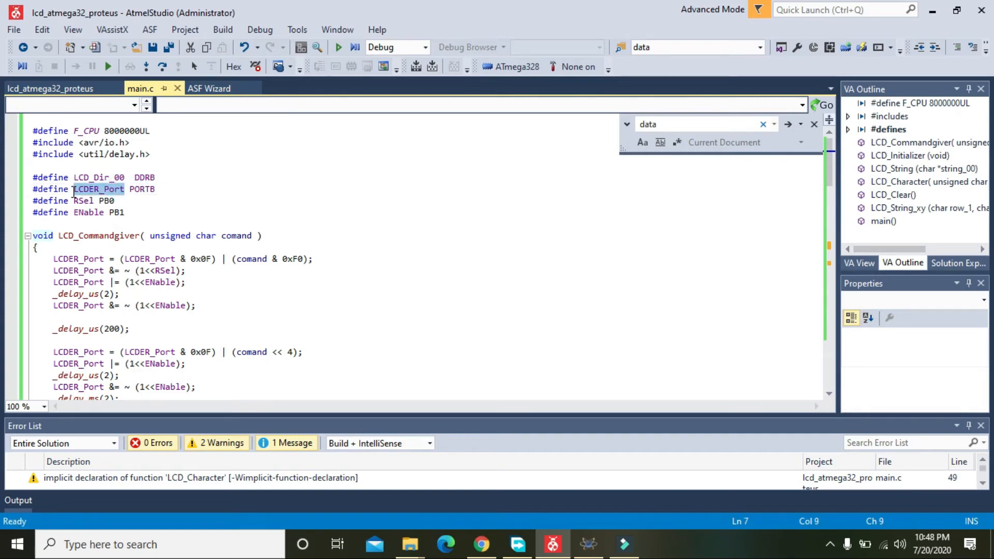
pyautogui.doubleClick(145, 189)
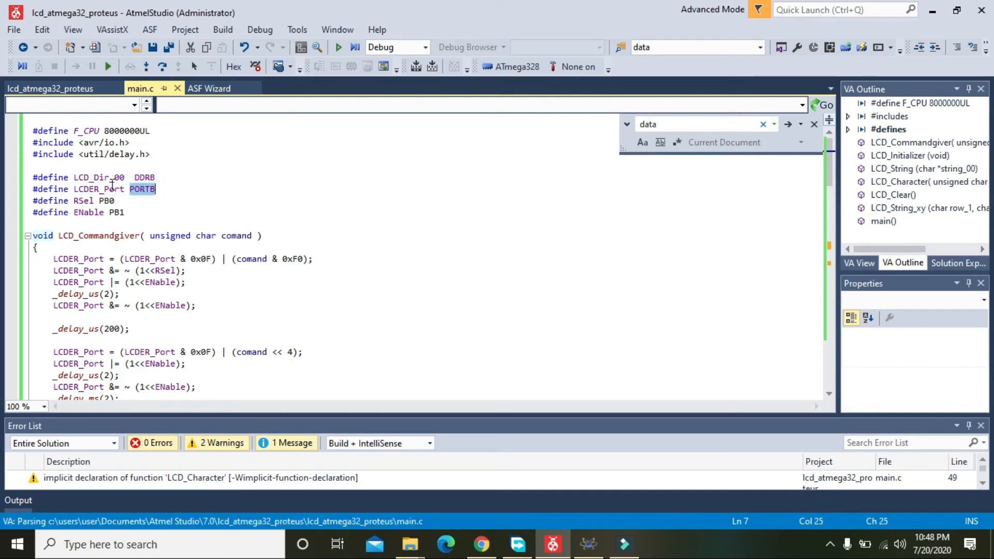
pyautogui.doubleClick(113, 190)
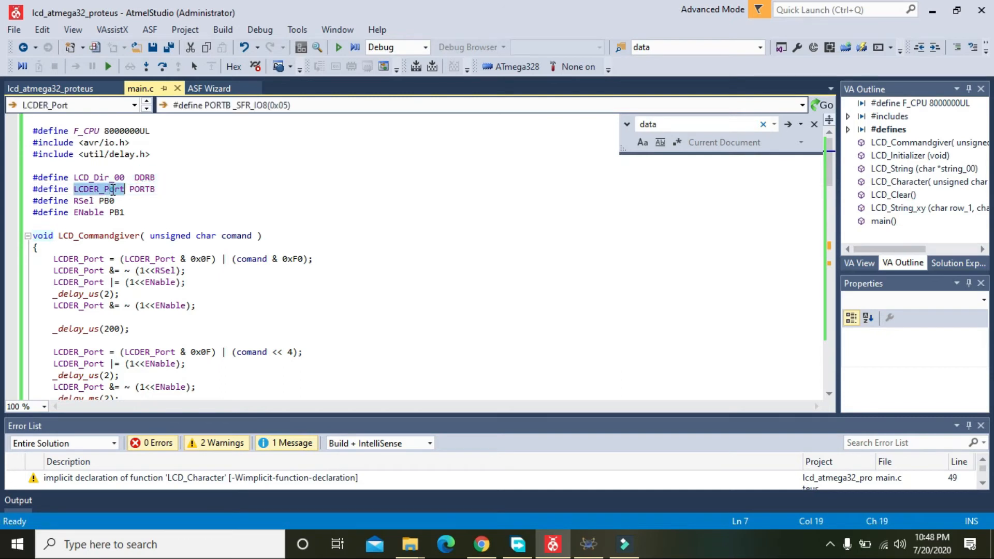
pyautogui.moveTo(78, 201)
pyautogui.mouseDown()
pyautogui.moveTo(116, 203)
pyautogui.moveTo(76, 217)
pyautogui.mouseUp()
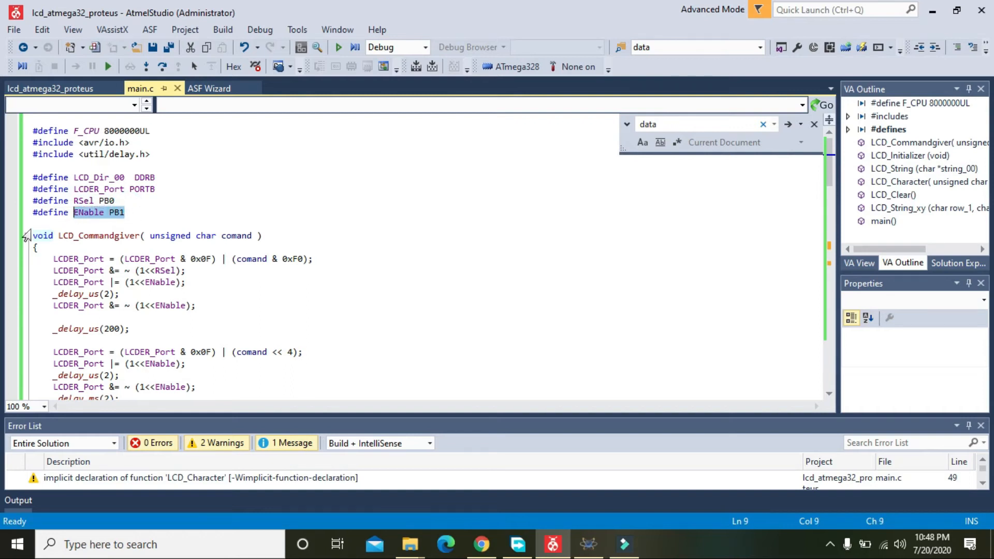
# Examine the LCD_Commandgiver function and its unsigned char parameter.
pyautogui.click(34, 236)
pyautogui.moveTo(34, 235); pyautogui.dragTo(265, 235)
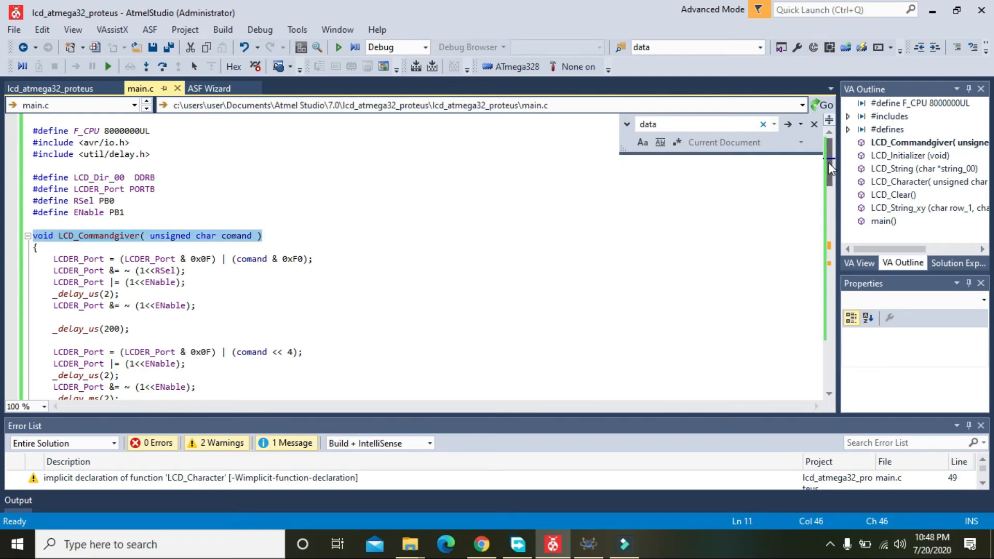
pyautogui.scroll(-3, 818, 176)
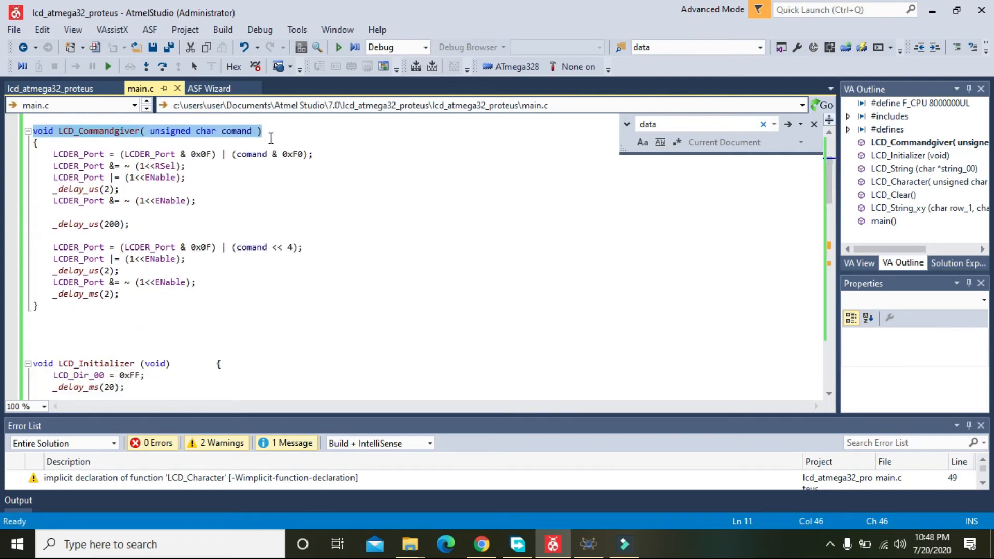
pyautogui.click(271, 138)
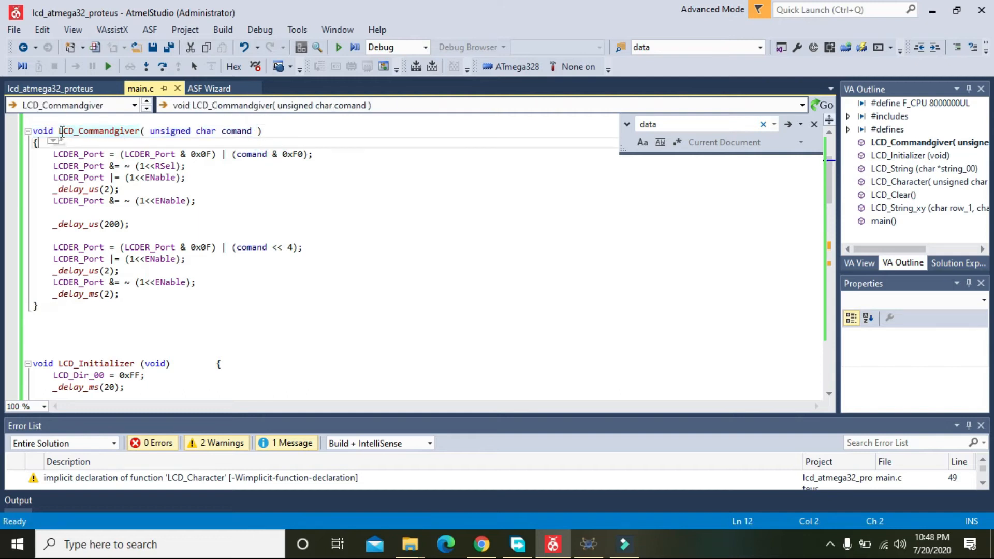
pyautogui.moveTo(59, 131); pyautogui.dragTo(138, 133)
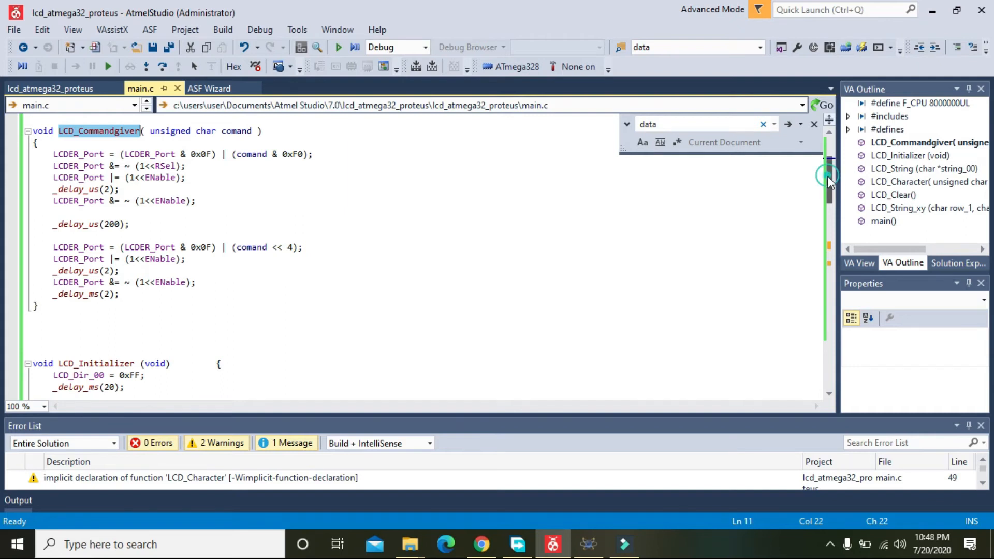
# Read through the LCD_Initializer, LCD_String and LCD_Character functions in main.c.
pyautogui.moveTo(829, 182); pyautogui.dragTo(830, 183)
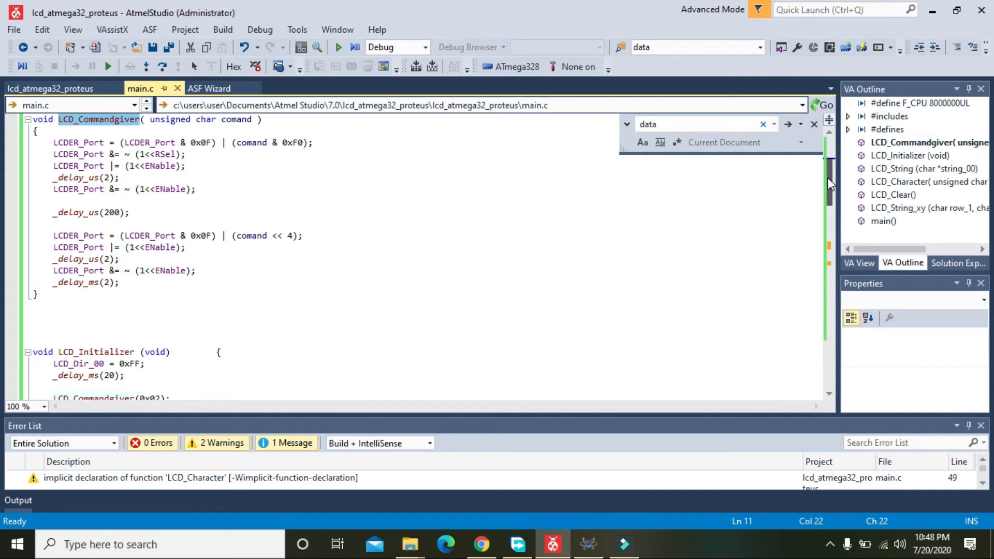
pyautogui.moveTo(831, 183); pyautogui.dragTo(830, 211)
pyautogui.moveTo(55, 129); pyautogui.dragTo(139, 130)
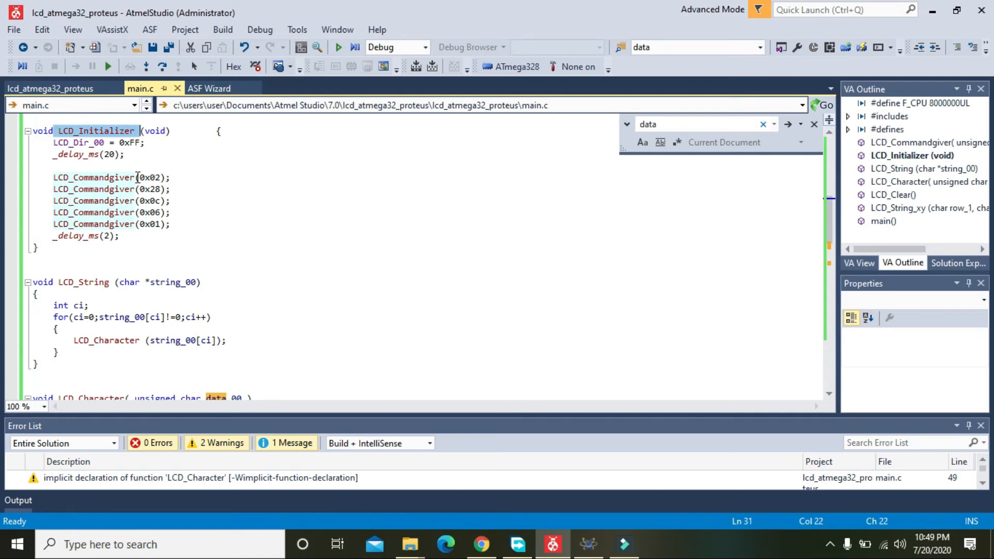
pyautogui.moveTo(58, 282); pyautogui.dragTo(206, 279)
pyautogui.moveTo(830, 217); pyautogui.dragTo(830, 263)
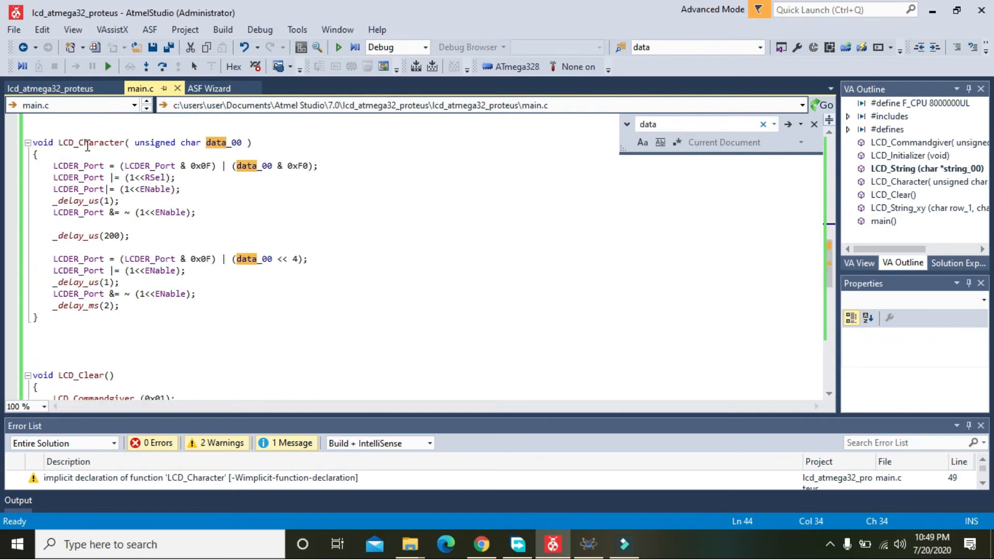
pyautogui.moveTo(59, 142); pyautogui.dragTo(261, 139)
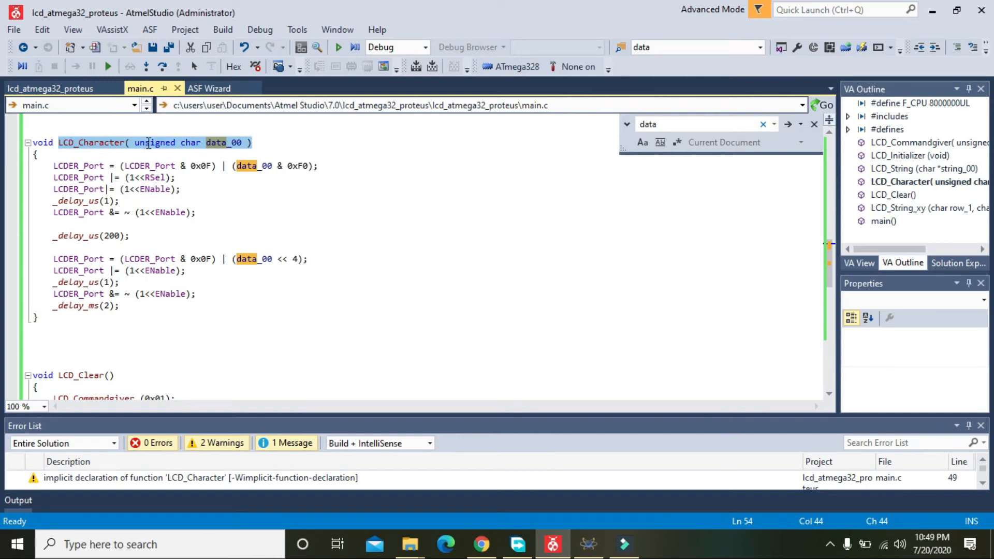
pyautogui.doubleClick(149, 144)
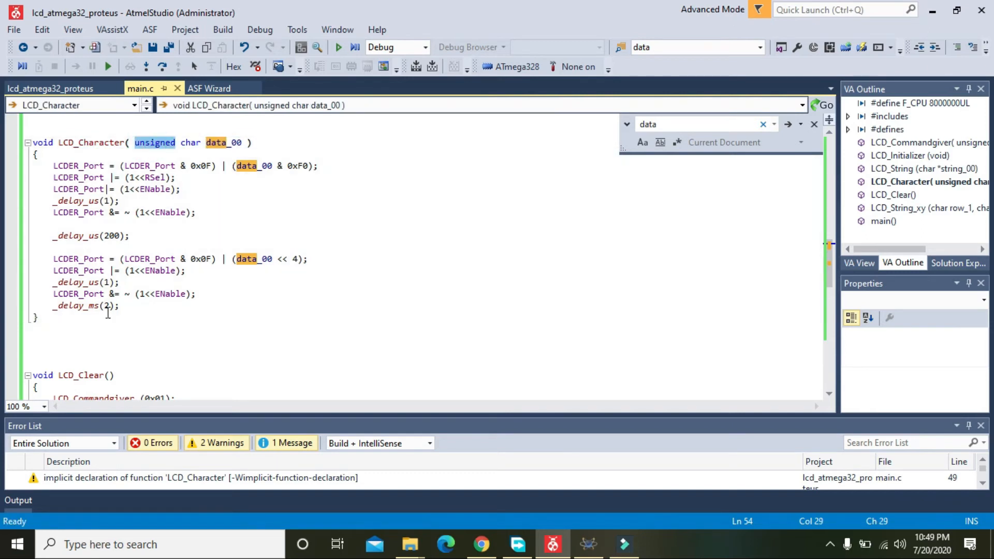
# Examine the LCD_Clear function and the LCD_String_xy function further down in main.c.
pyautogui.moveTo(134, 371); pyautogui.dragTo(32, 375)
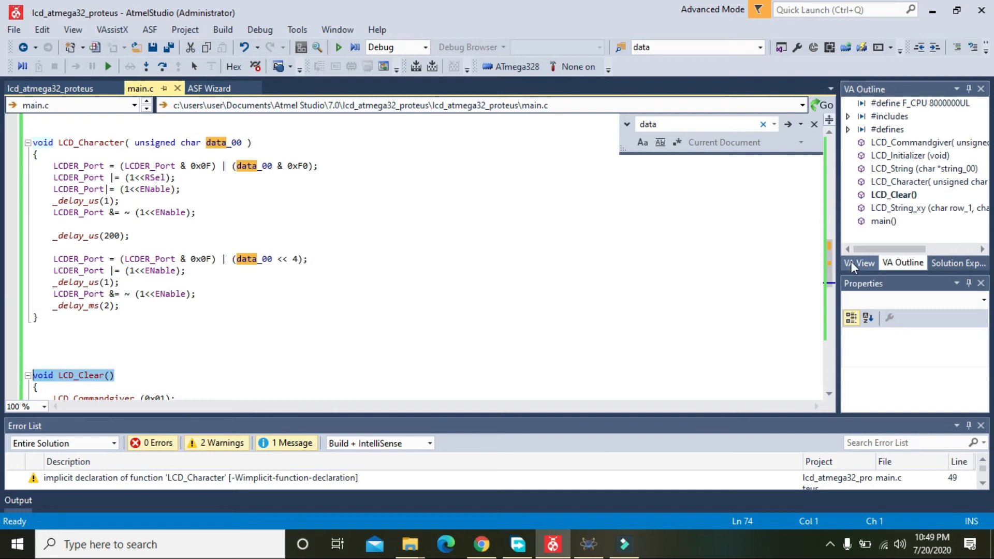
pyautogui.moveTo(831, 262); pyautogui.dragTo(828, 321)
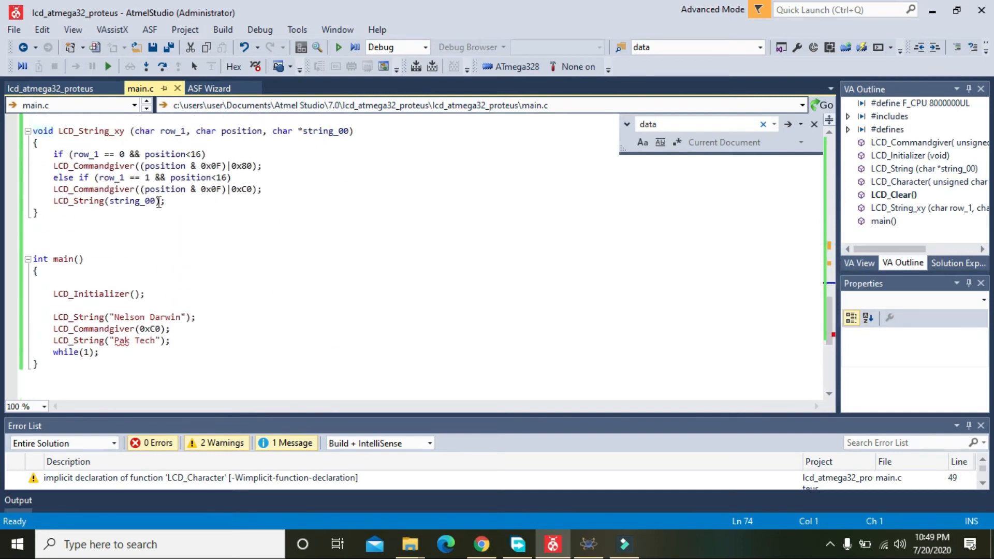
pyautogui.moveTo(125, 132); pyautogui.dragTo(60, 133)
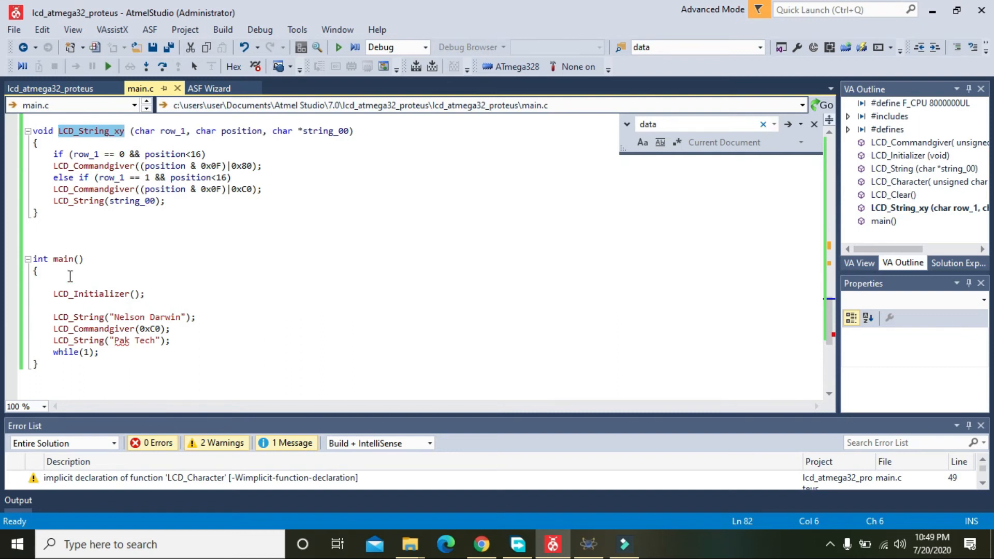
# Review the main function's calls to LCD_Initializer, LCD_String and LCD_Commandgiver.
pyautogui.click(85, 268)
pyautogui.click(87, 259)
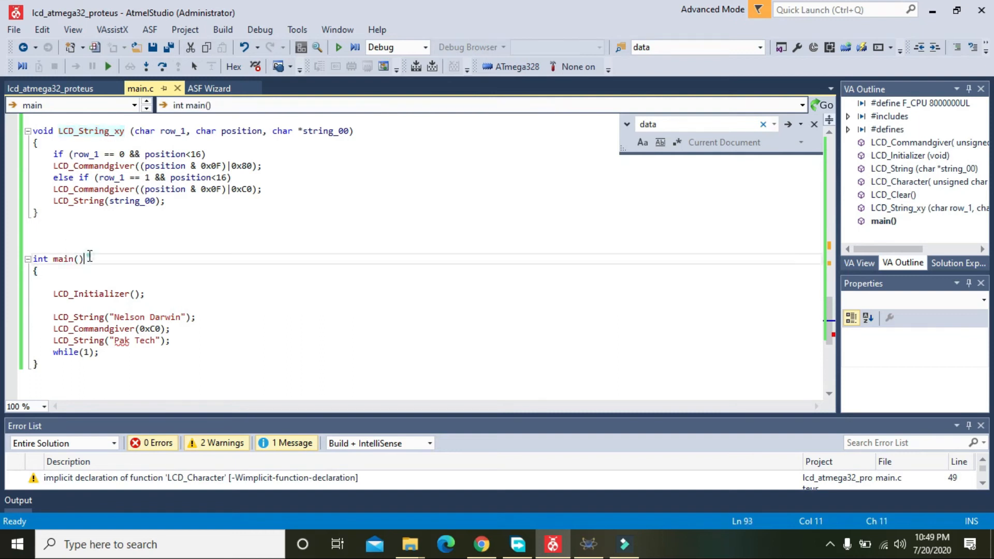
pyautogui.click(24, 261)
pyautogui.doubleClick(86, 293)
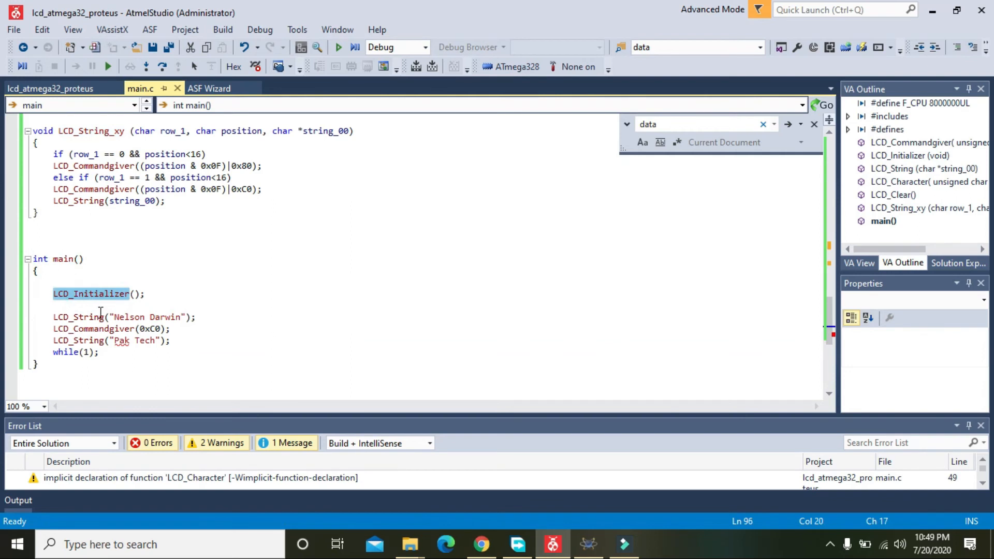
pyautogui.doubleClick(100, 316)
pyautogui.doubleClick(93, 329)
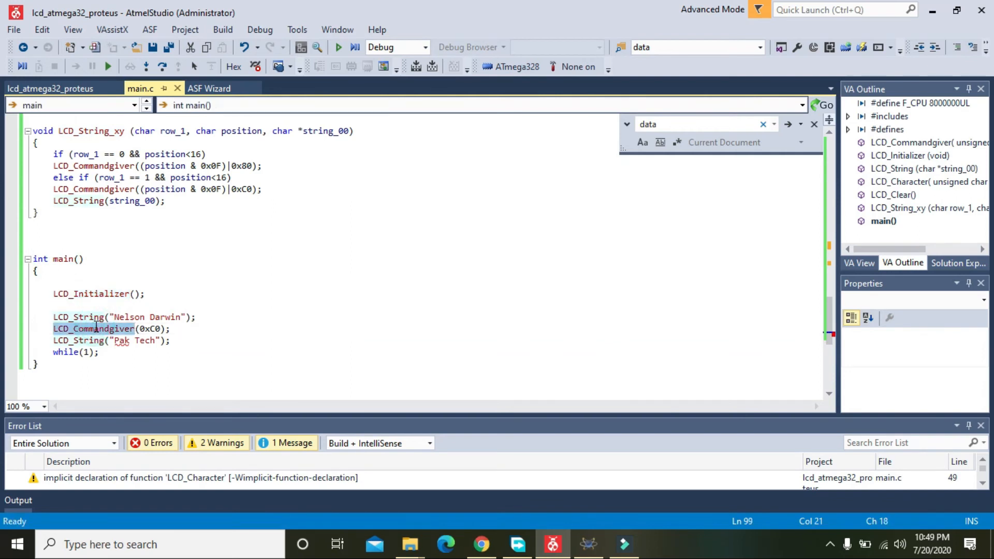
pyautogui.doubleClick(90, 340)
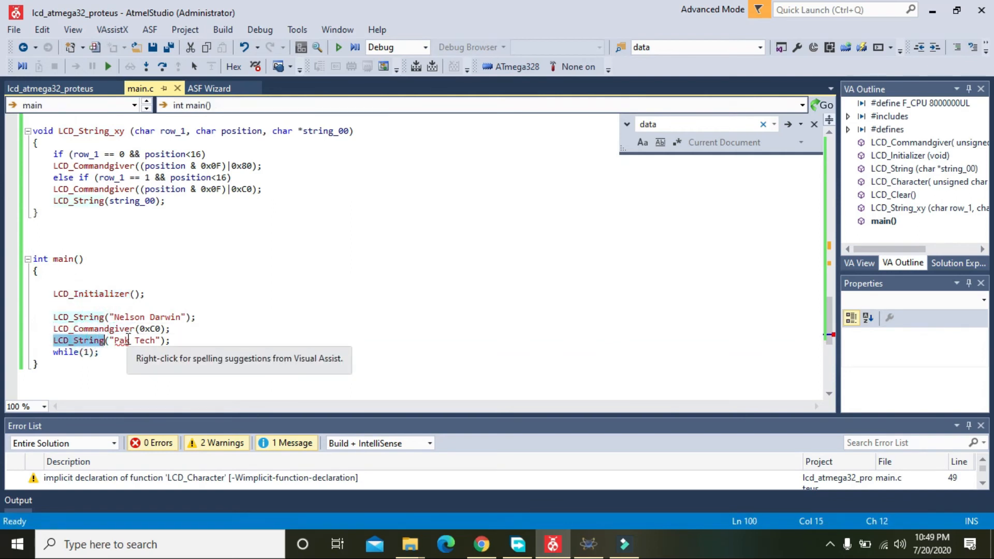
# Examine the initializer call and the two text strings passed to LCD_String for the display's two lines.
pyautogui.doubleClick(123, 340)
pyautogui.doubleClick(147, 340)
pyautogui.doubleClick(134, 317)
pyautogui.click(160, 317)
pyautogui.doubleClick(160, 316)
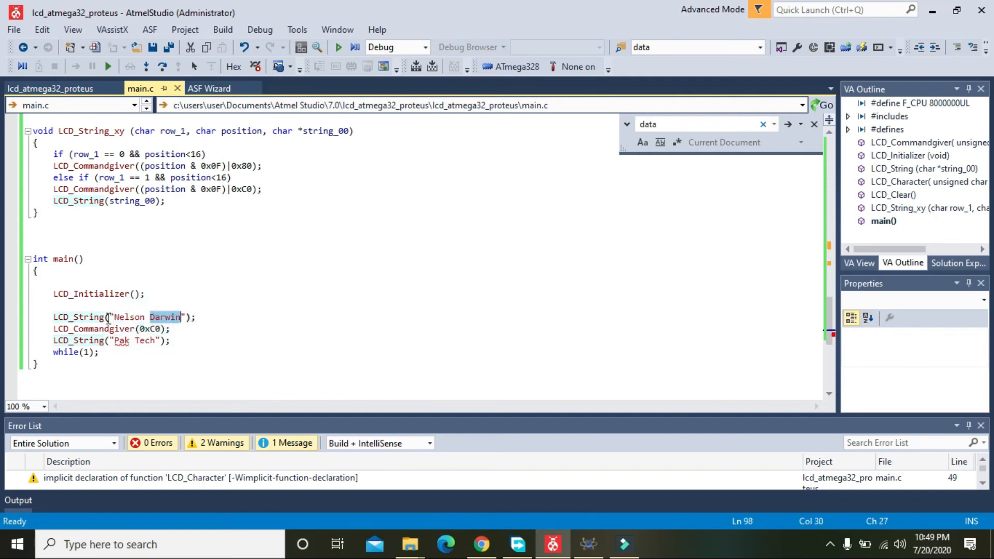
pyautogui.moveTo(55, 294); pyautogui.dragTo(146, 293)
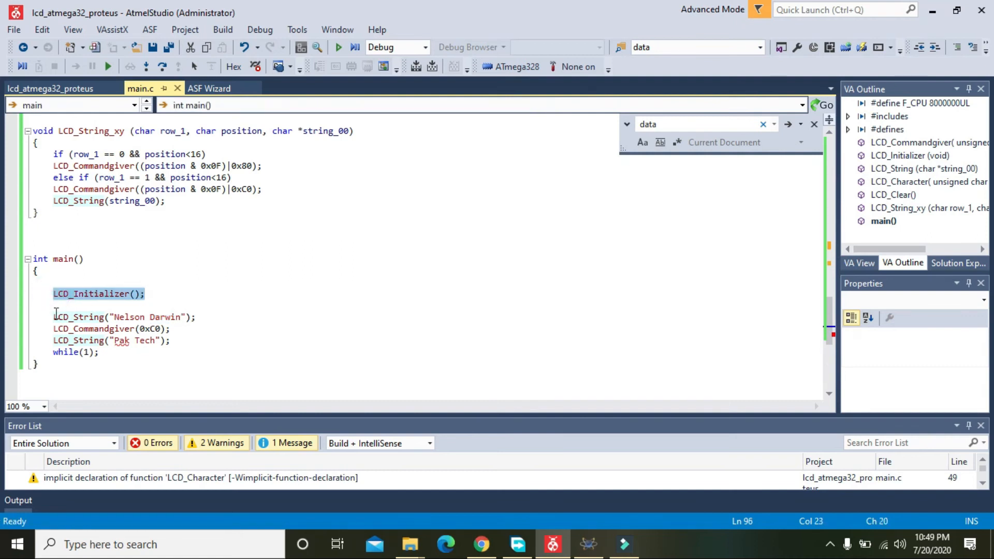
pyautogui.moveTo(115, 317); pyautogui.dragTo(182, 316)
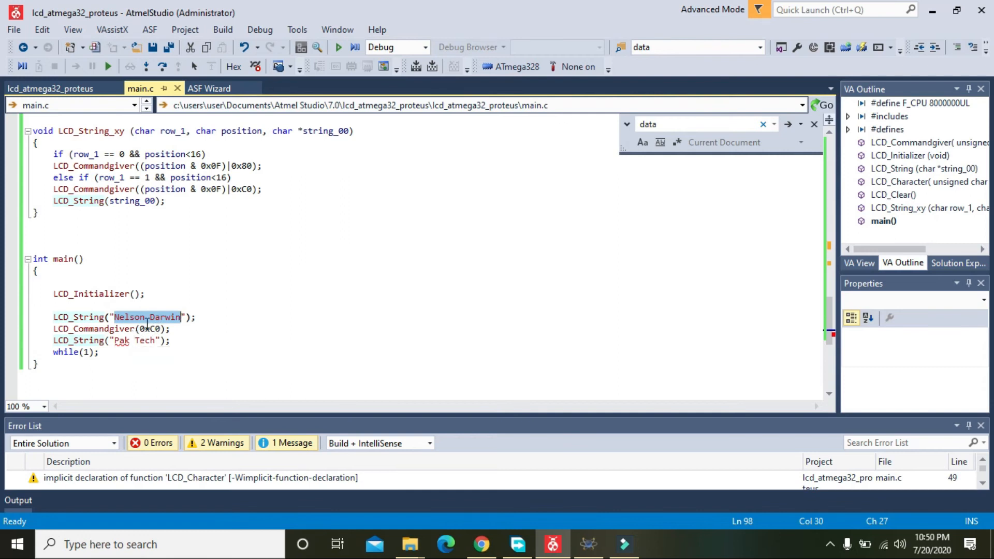
pyautogui.moveTo(114, 343); pyautogui.dragTo(156, 346)
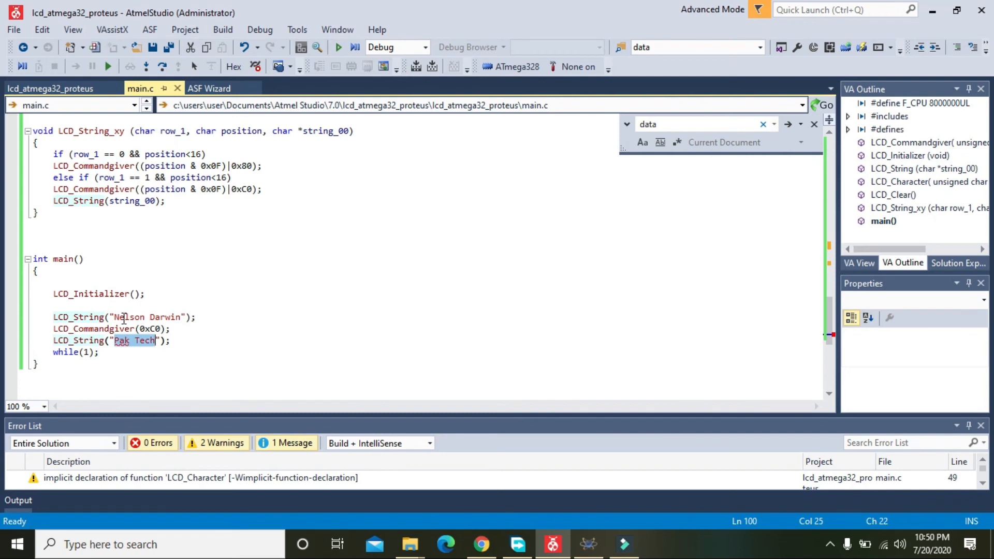
pyautogui.doubleClick(126, 316)
pyautogui.doubleClick(167, 317)
pyautogui.doubleClick(143, 342)
pyautogui.doubleClick(122, 342)
# Build the lcd_atmega32_proteus solution.
pyautogui.click(223, 31)
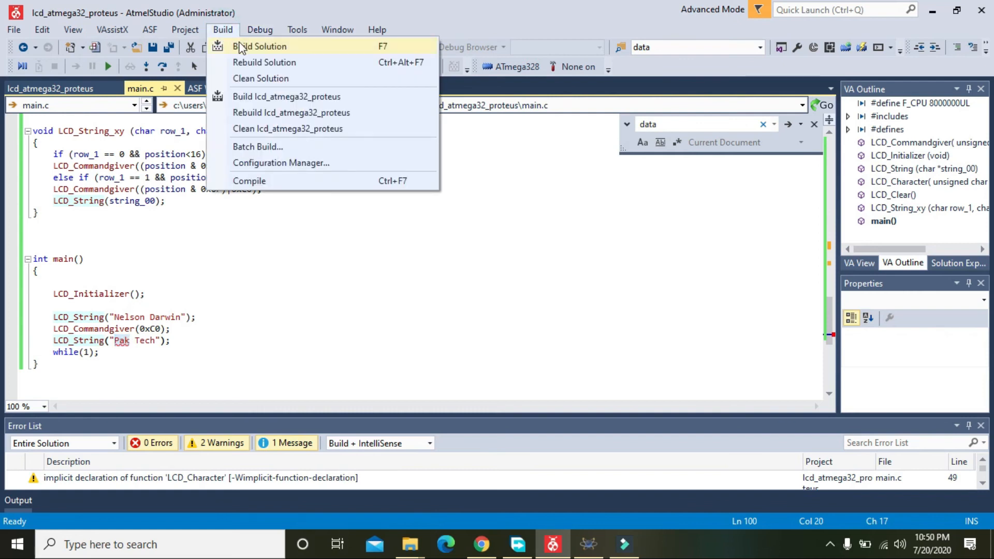
pyautogui.click(243, 48)
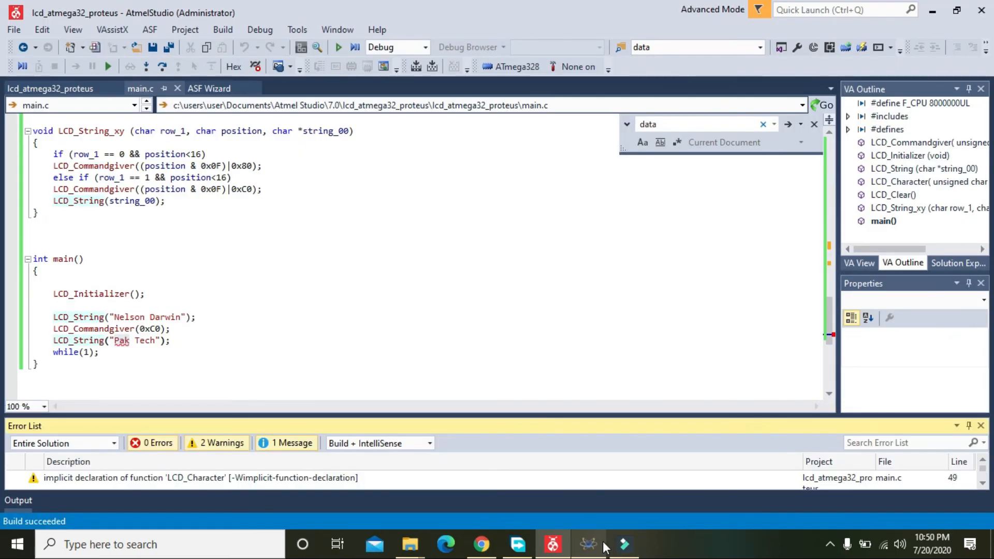
# Switch to Proteus and assign lcd_atmega32_proteus.hex from the project's Debug folder as the program file of the ATMEGA328P.
pyautogui.moveTo(604, 547)
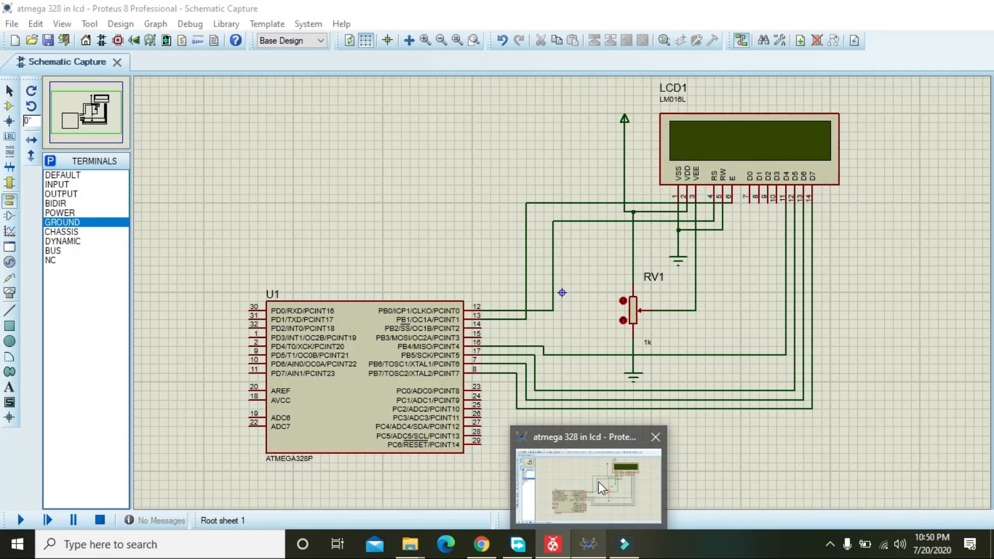
pyautogui.click(599, 484)
pyautogui.doubleClick(394, 361)
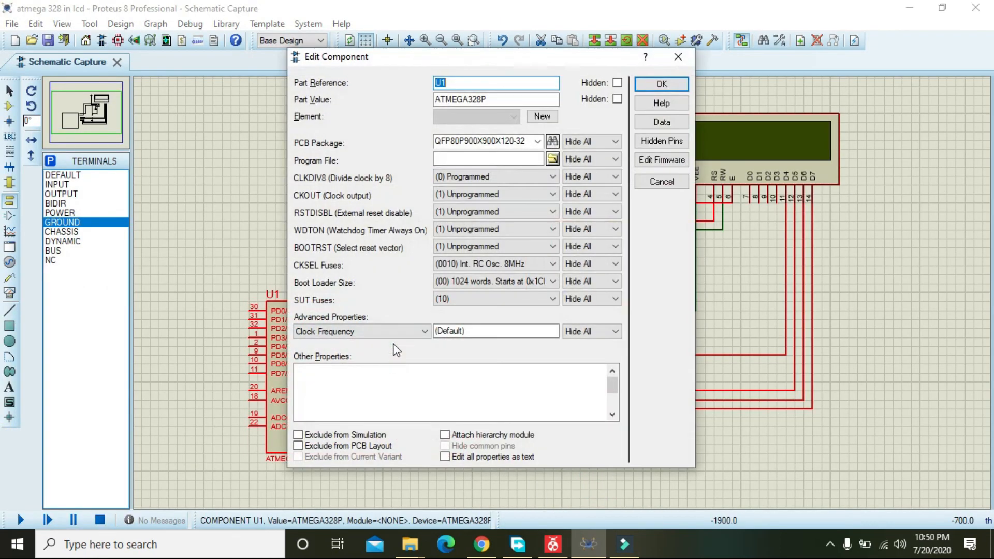
pyautogui.click(552, 159)
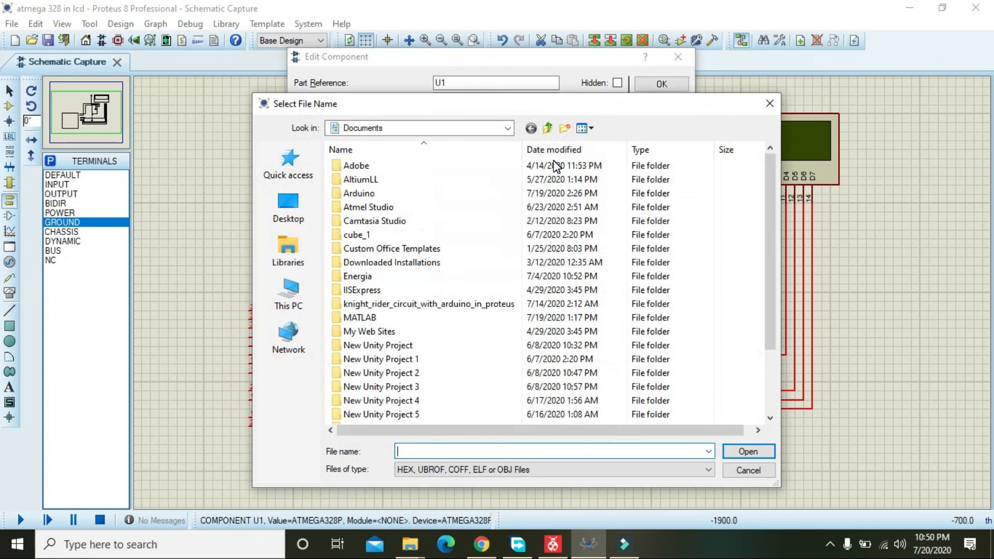
pyautogui.doubleClick(355, 209)
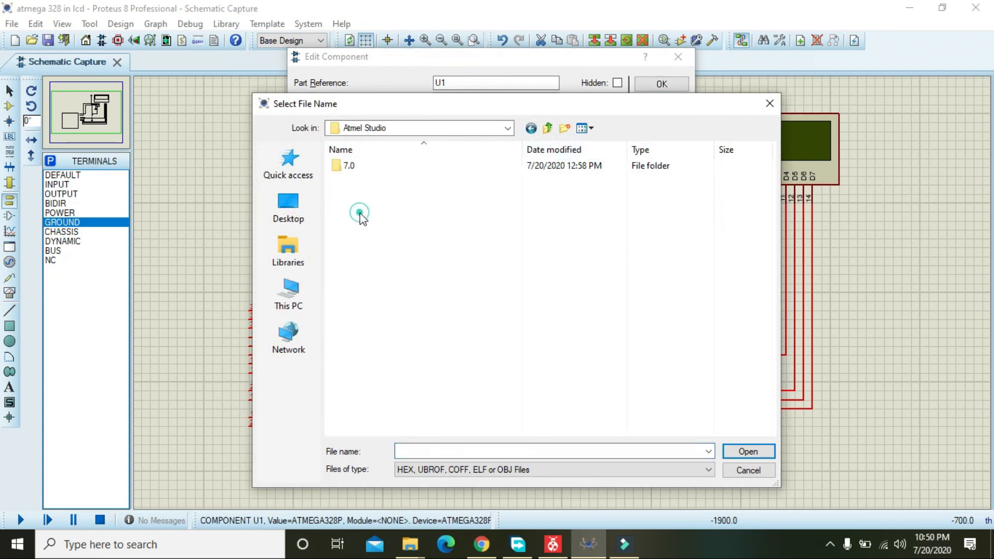
pyautogui.click(347, 166)
pyautogui.doubleClick(348, 168)
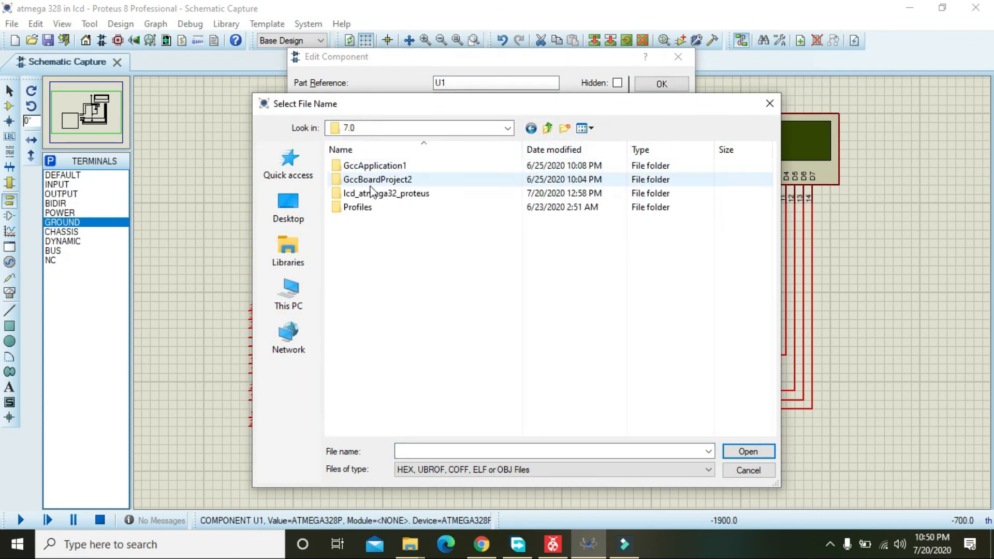
pyautogui.click(392, 201)
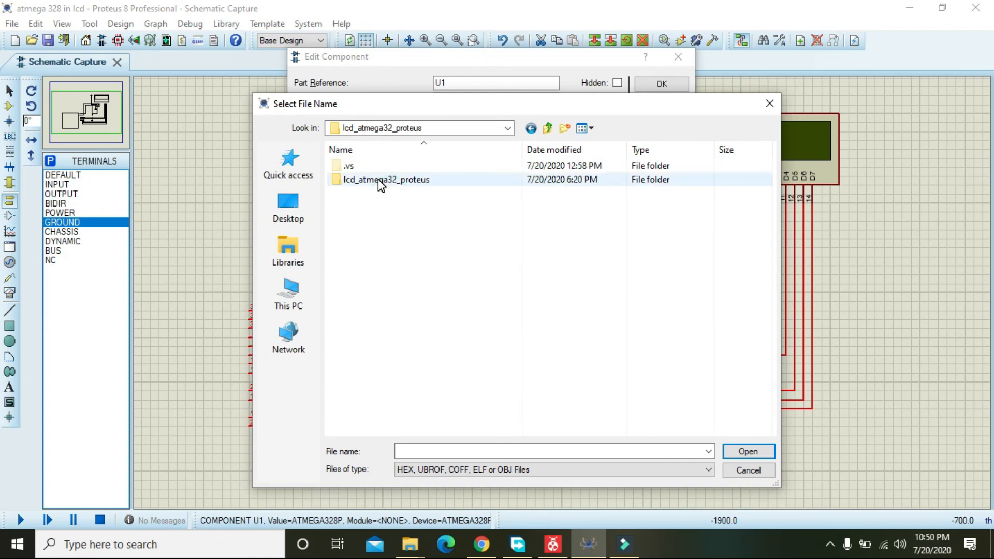
pyautogui.doubleClick(374, 179)
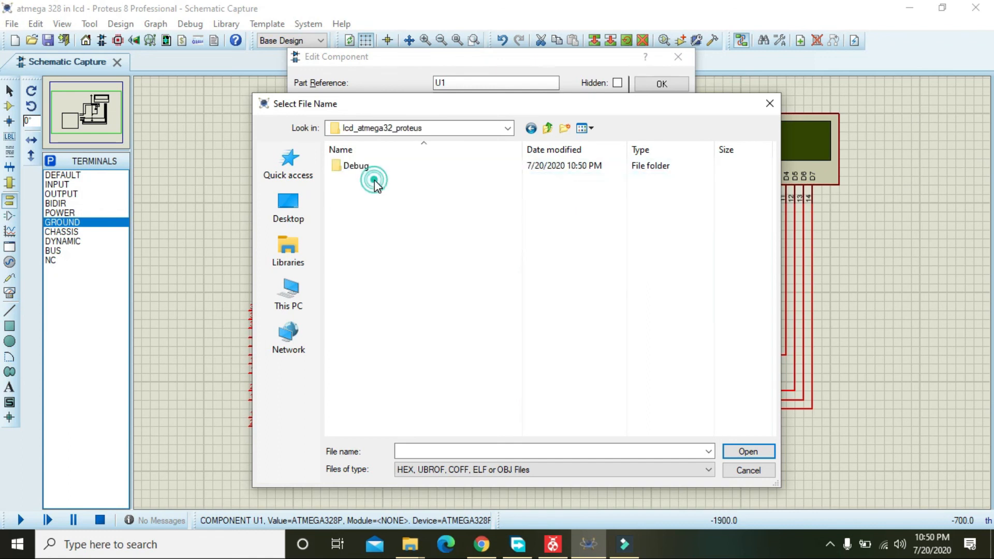
pyautogui.doubleClick(364, 167)
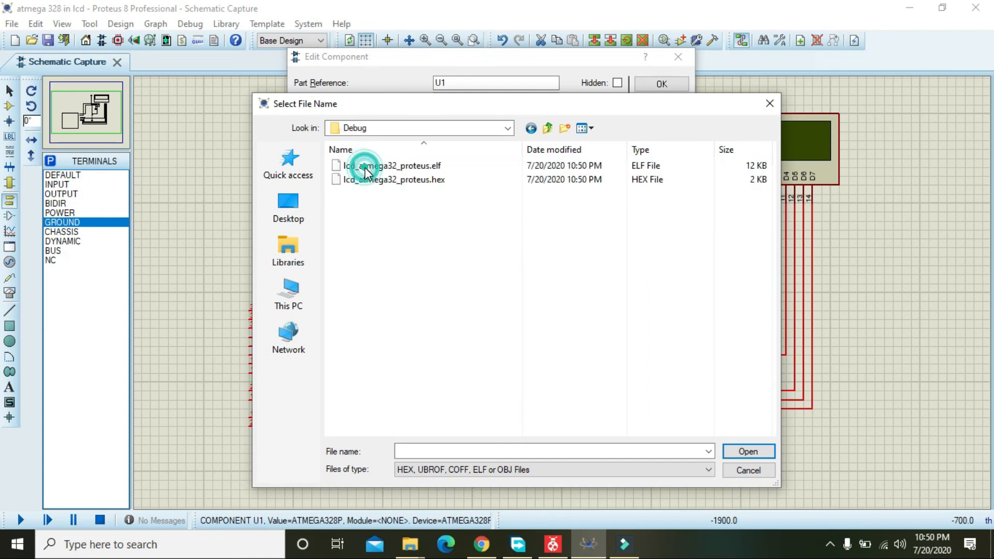
pyautogui.click(435, 183)
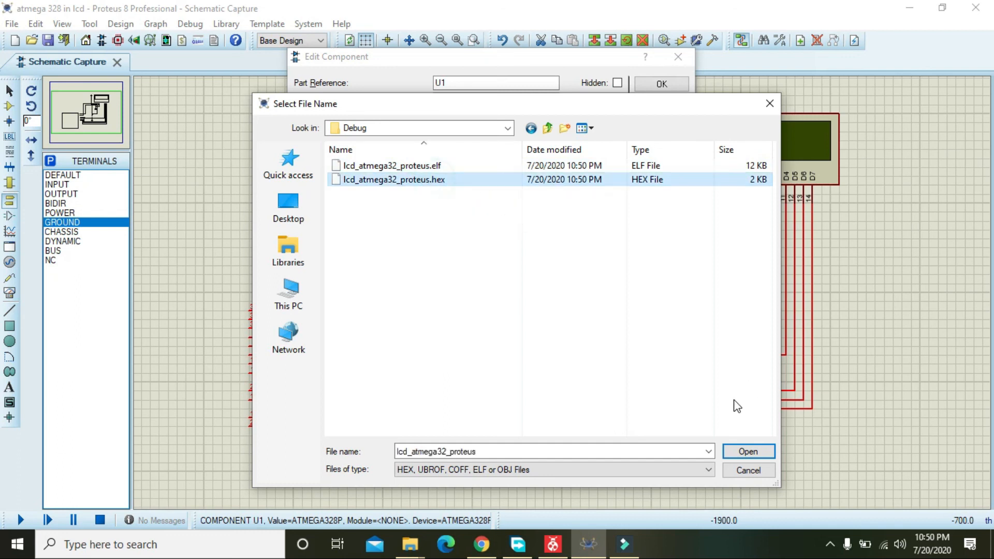
pyautogui.click(746, 451)
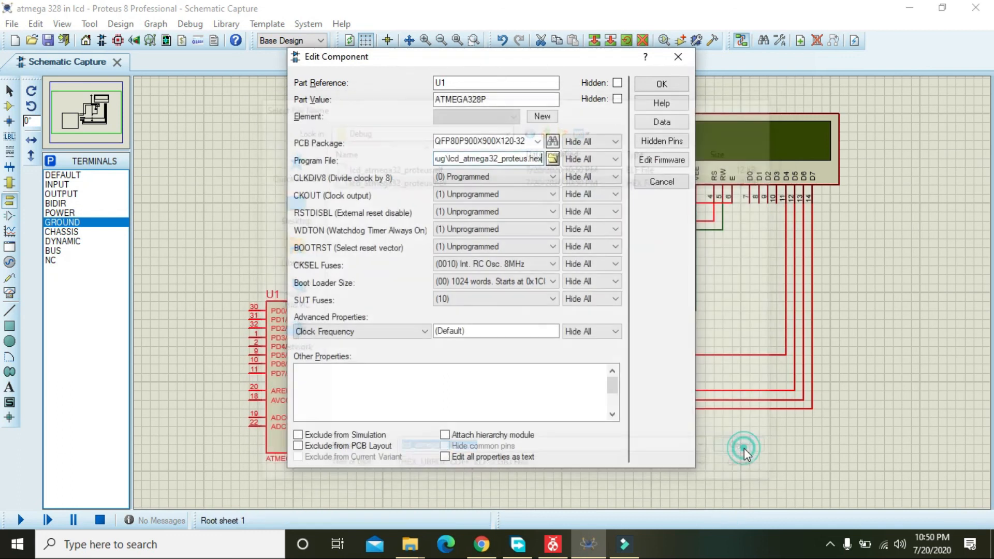
pyautogui.click(661, 84)
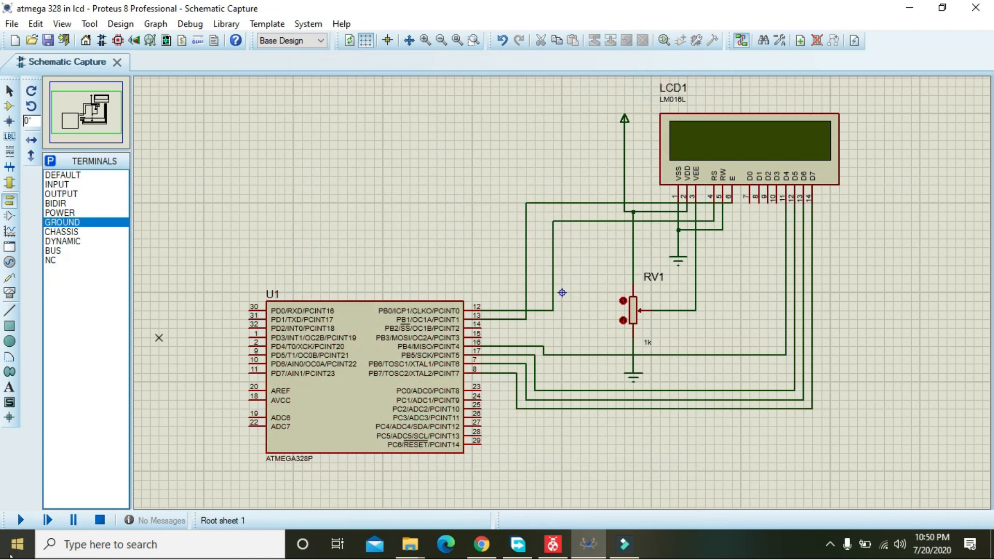
# Run the circuit simulation several times to check the text on the LM016L display, and stop it.
pyautogui.click(20, 521)
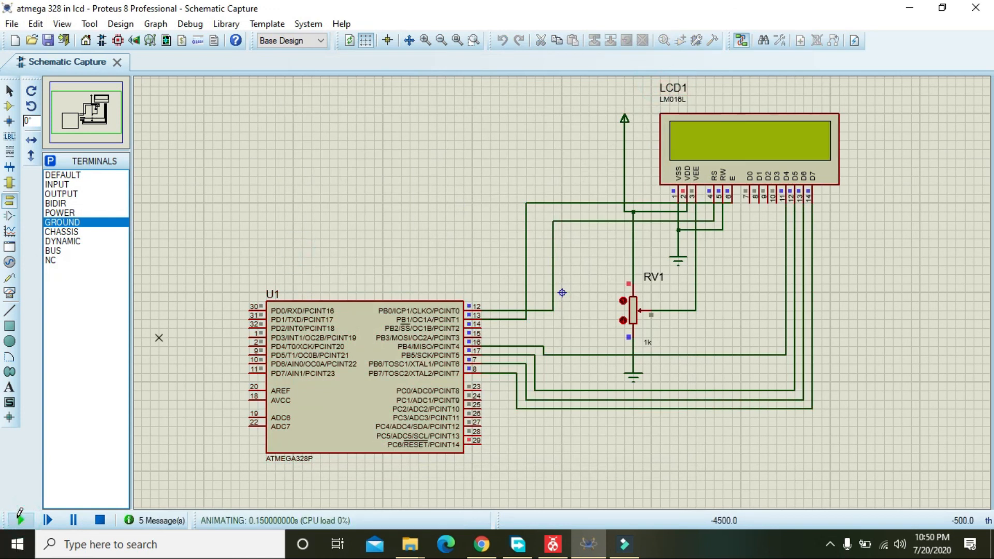
pyautogui.click(96, 518)
pyautogui.click(19, 520)
pyautogui.click(100, 519)
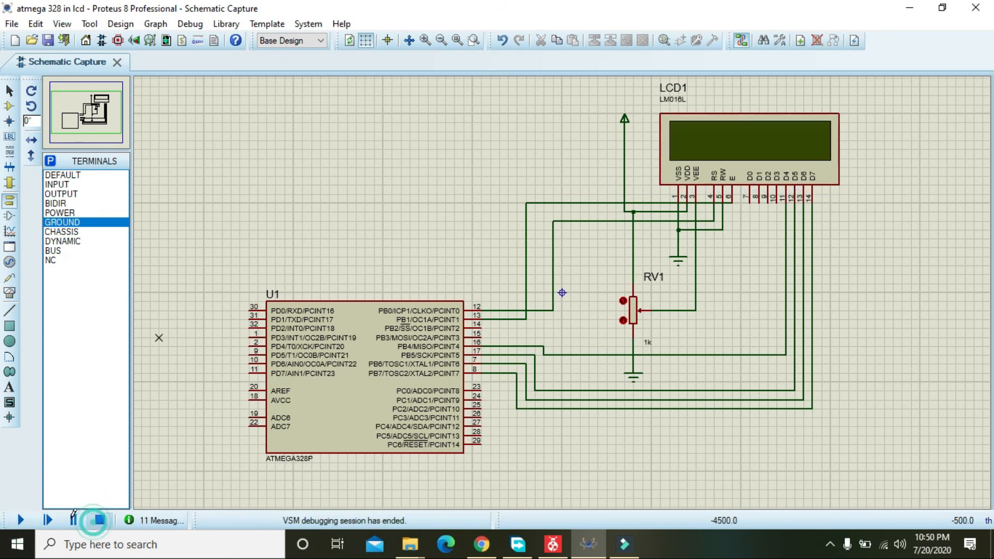
pyautogui.click(20, 519)
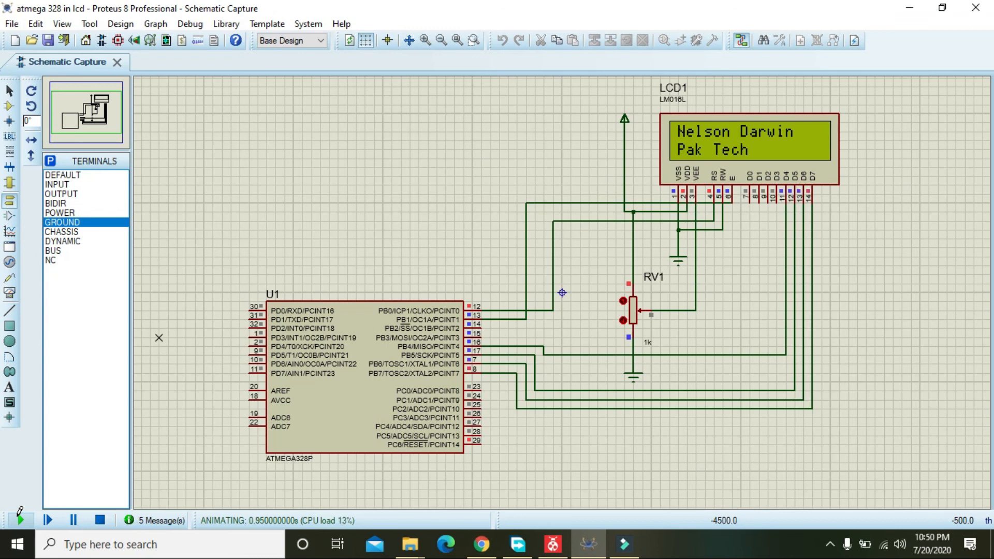
pyautogui.click(100, 519)
pyautogui.click(23, 518)
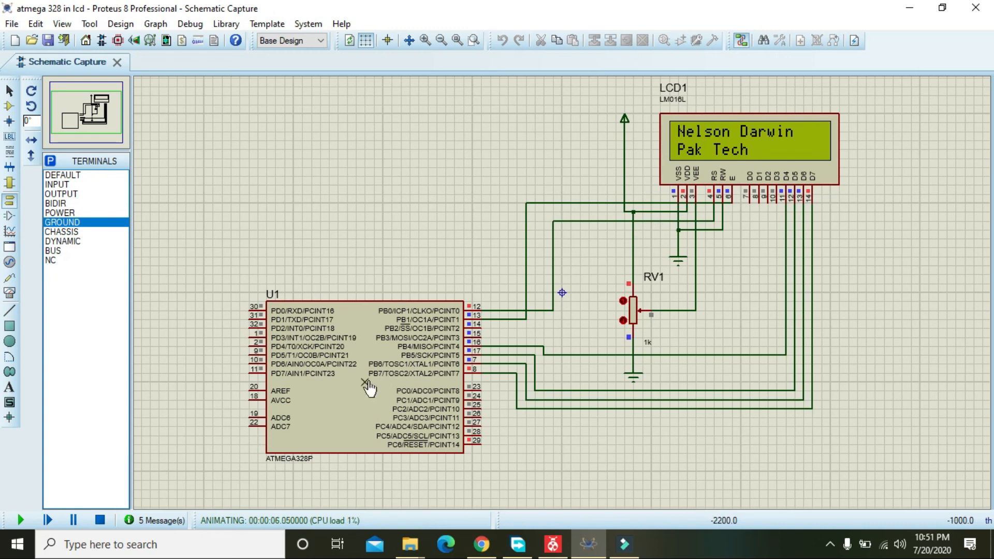
pyautogui.click(102, 518)
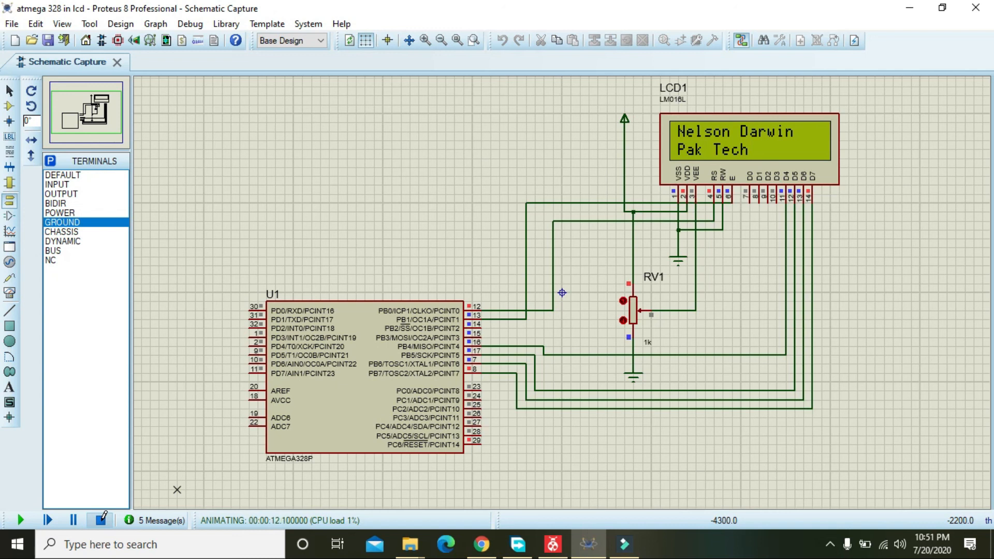
pyautogui.click(102, 519)
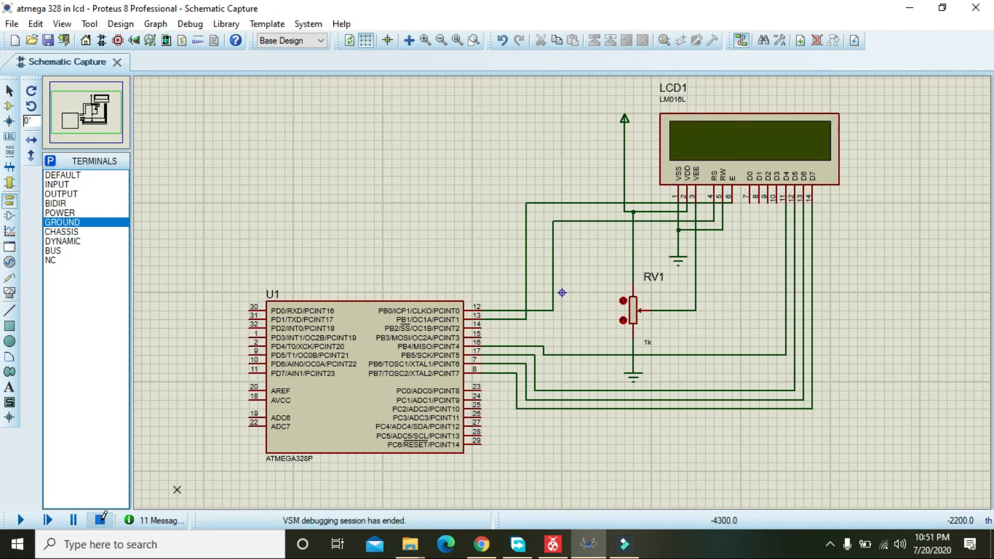